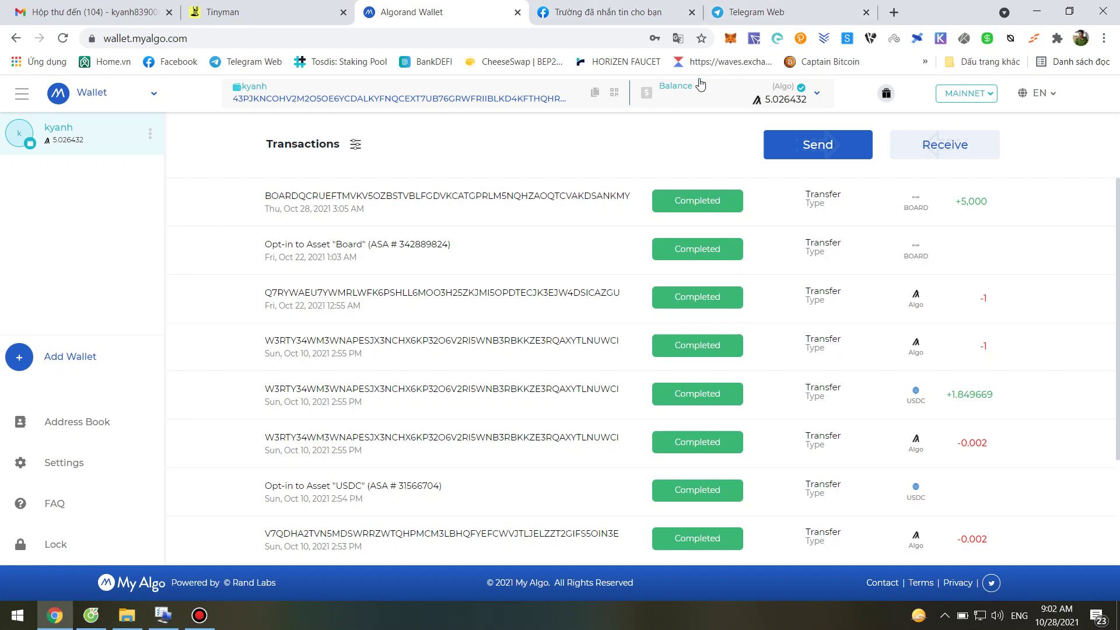
# Check the wallet's asset balances down to the BOARD token.
pyautogui.click(803, 98)
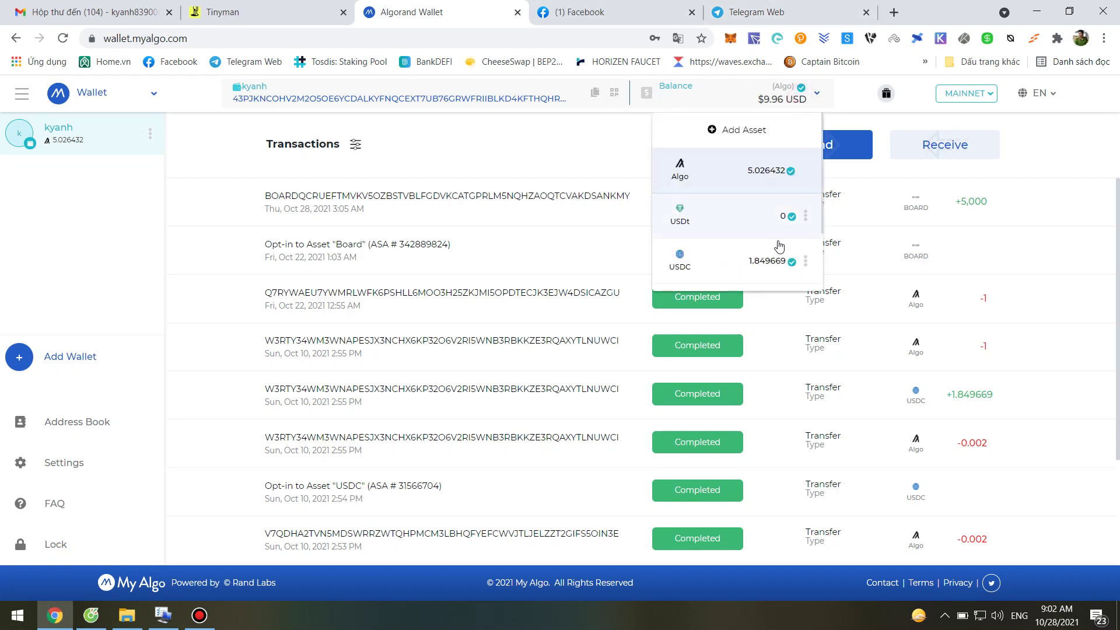
pyautogui.scroll(-2, 766, 225)
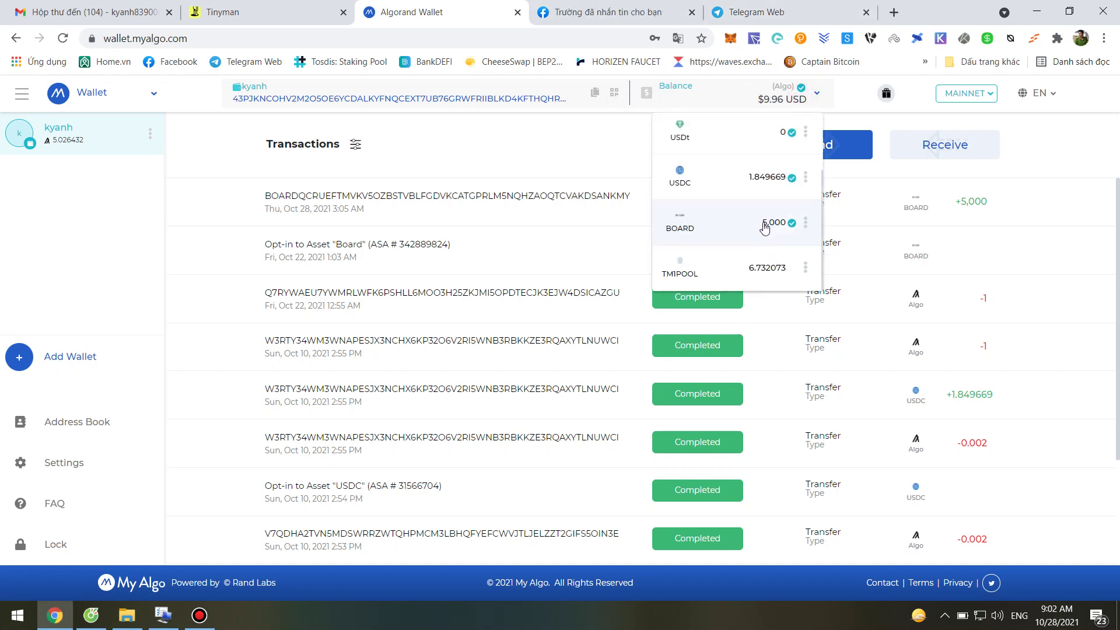
pyautogui.click(757, 11)
pyautogui.click(873, 93)
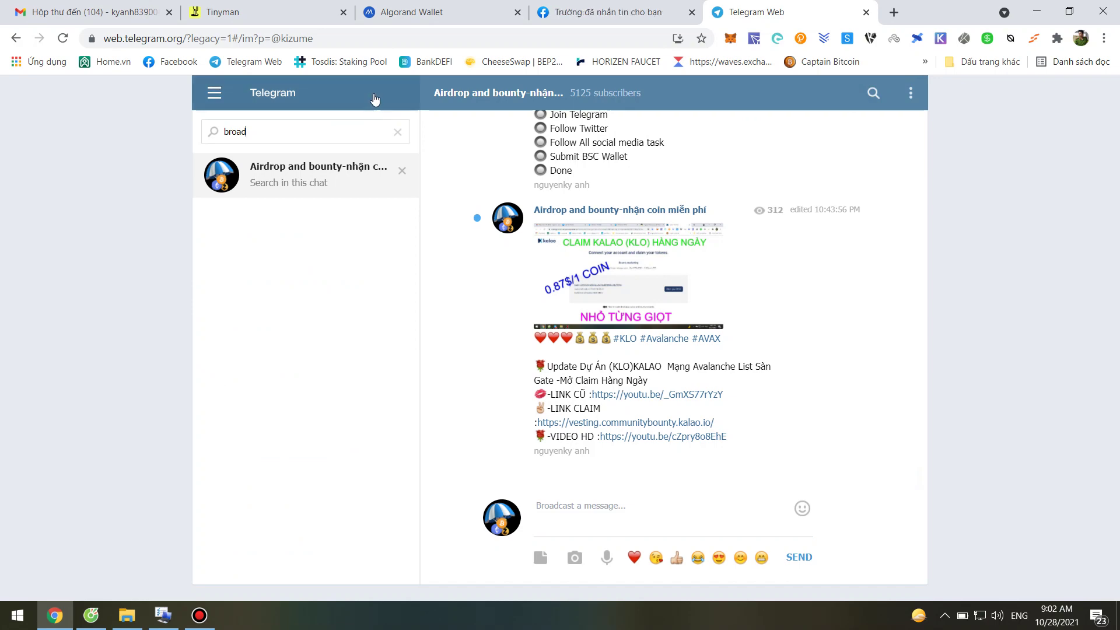
pyautogui.click(401, 9)
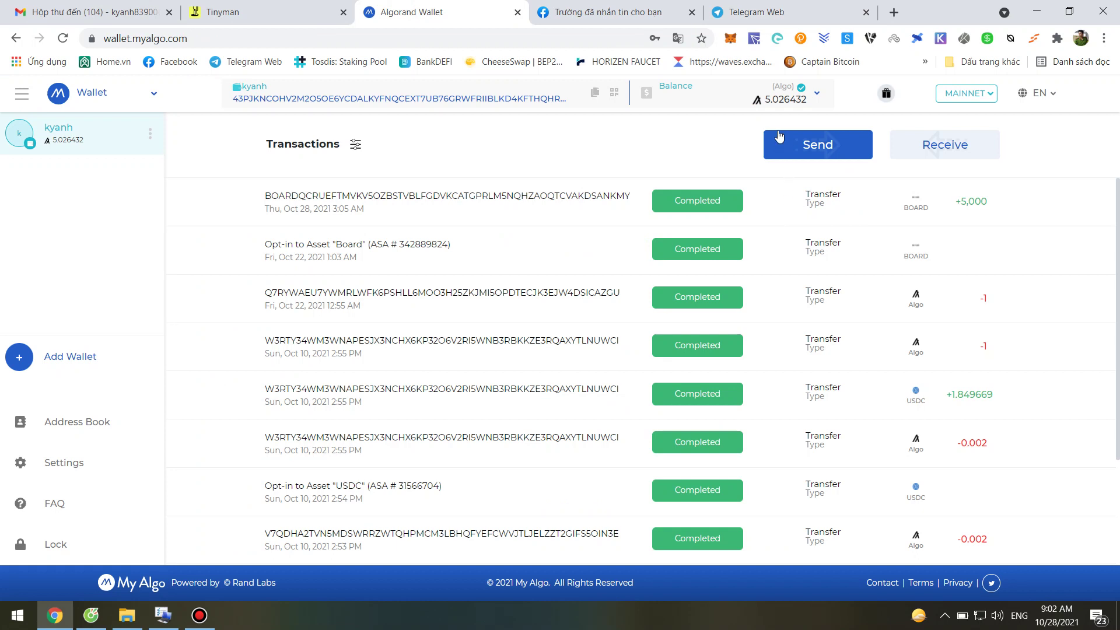
pyautogui.click(782, 104)
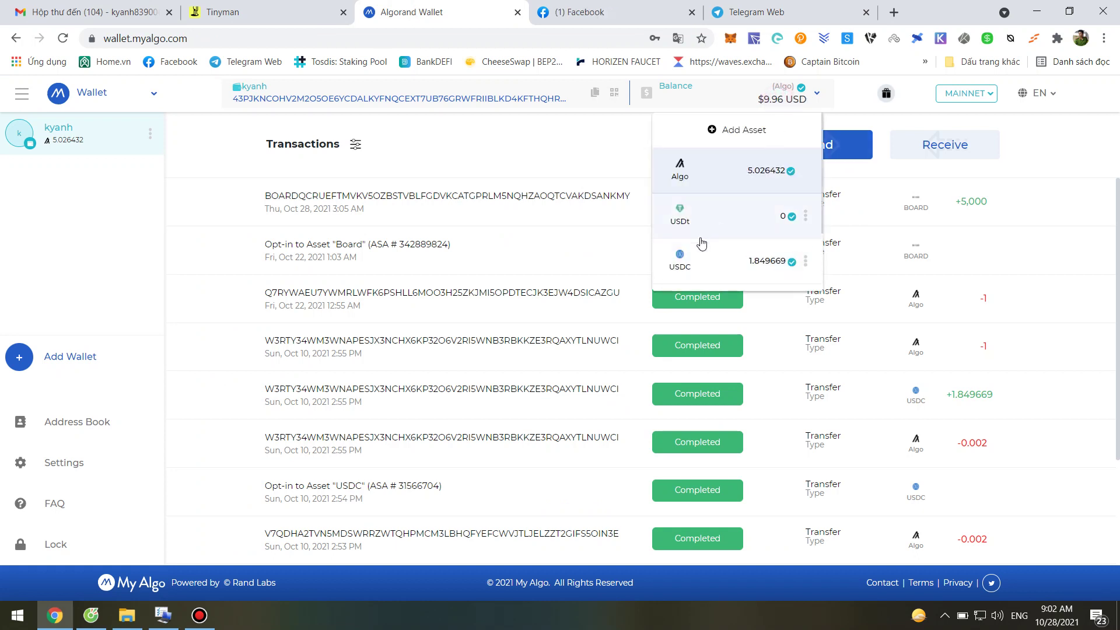
pyautogui.scroll(-3, 702, 244)
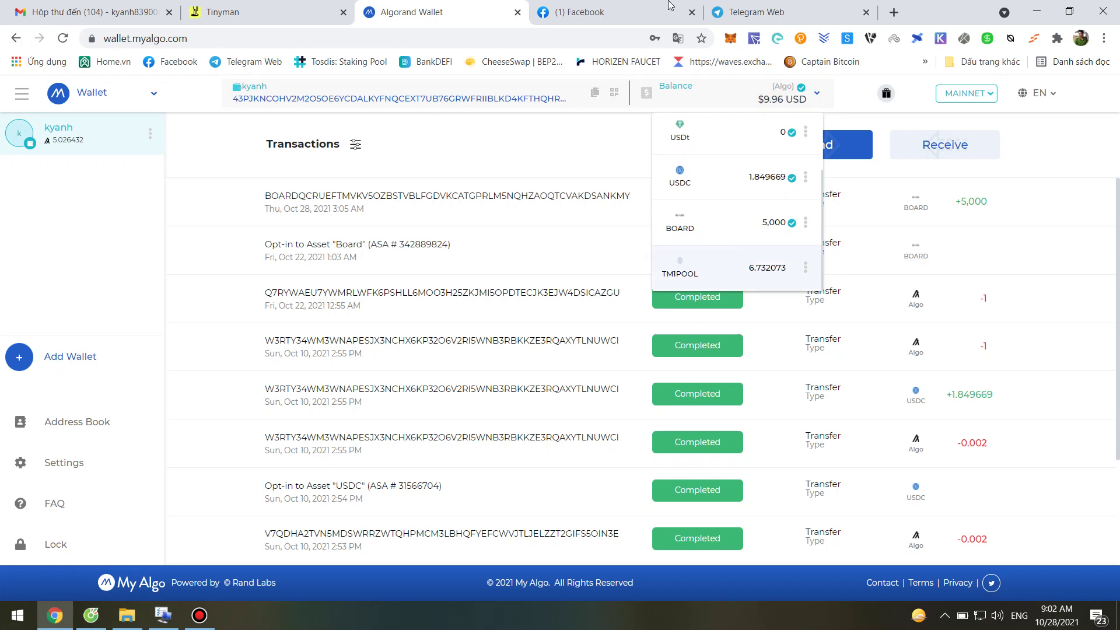
# Switch to Telegram Web, search for BOARD, and view the October 22 post about the free 5000 $BOARD tokens.
pyautogui.click(757, 11)
pyautogui.doubleClick(272, 136)
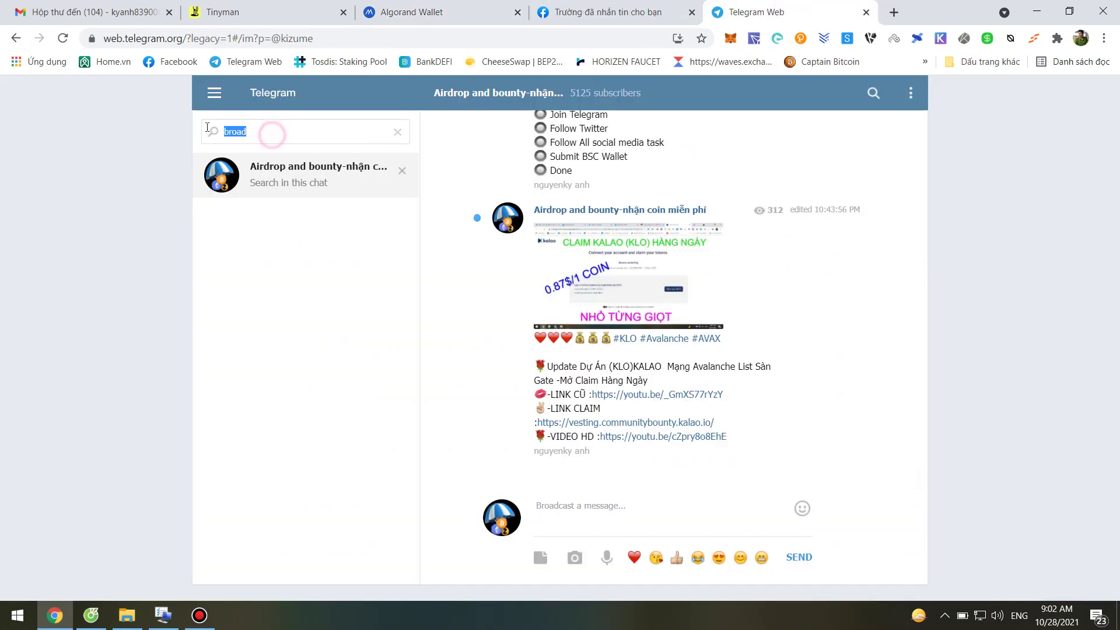
pyautogui.press('BackSpace')
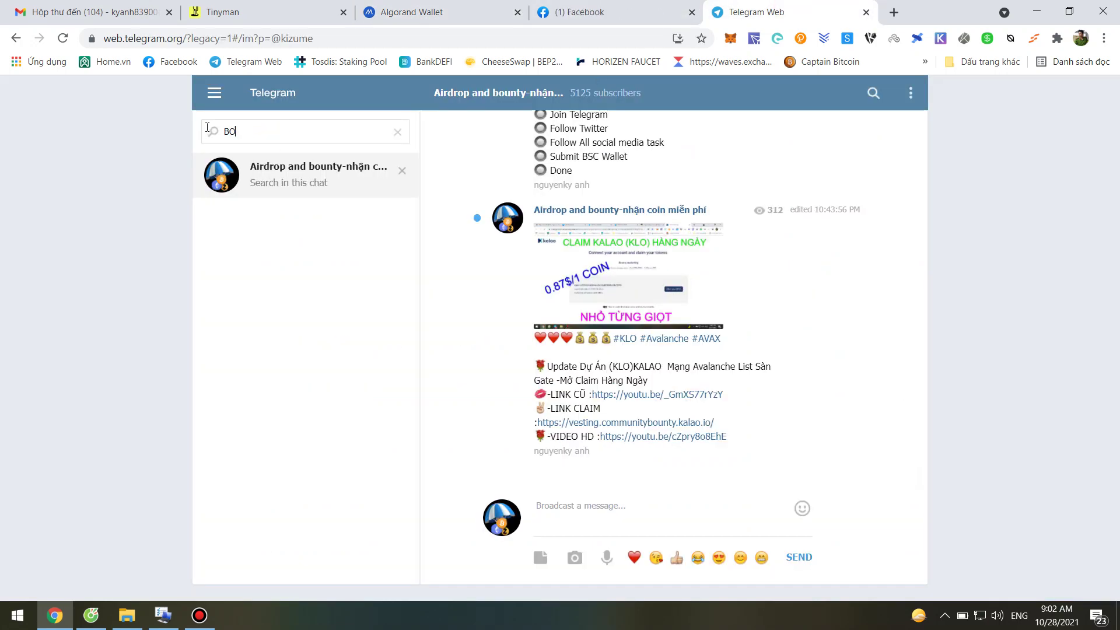
pyautogui.write('BOAf')
pyautogui.write('RD')
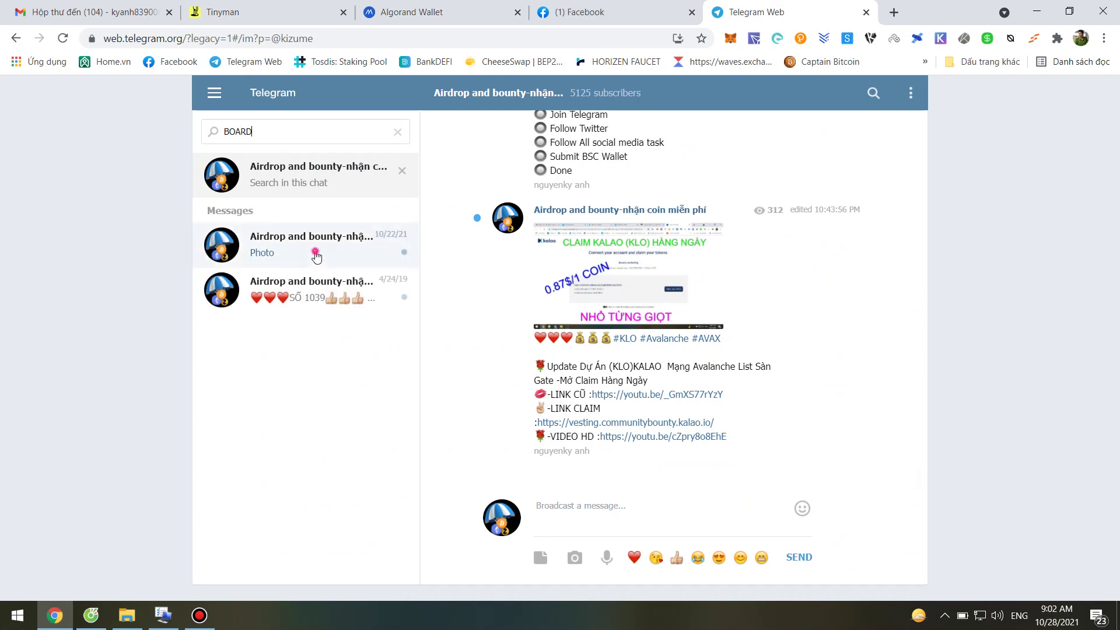
pyautogui.click(317, 255)
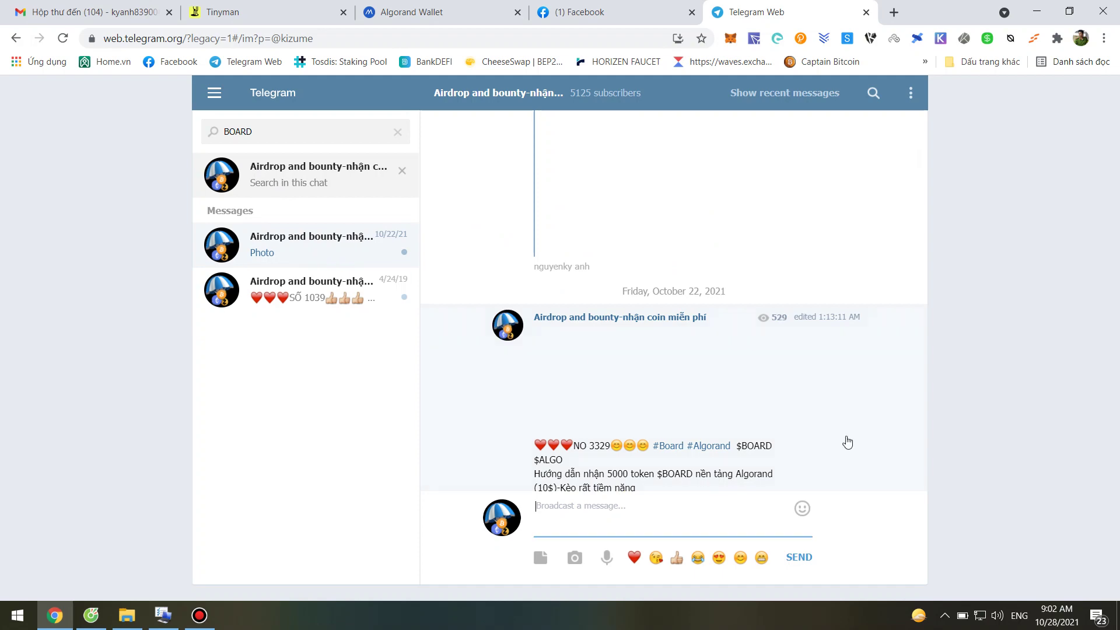
pyautogui.scroll(-2, 790, 419)
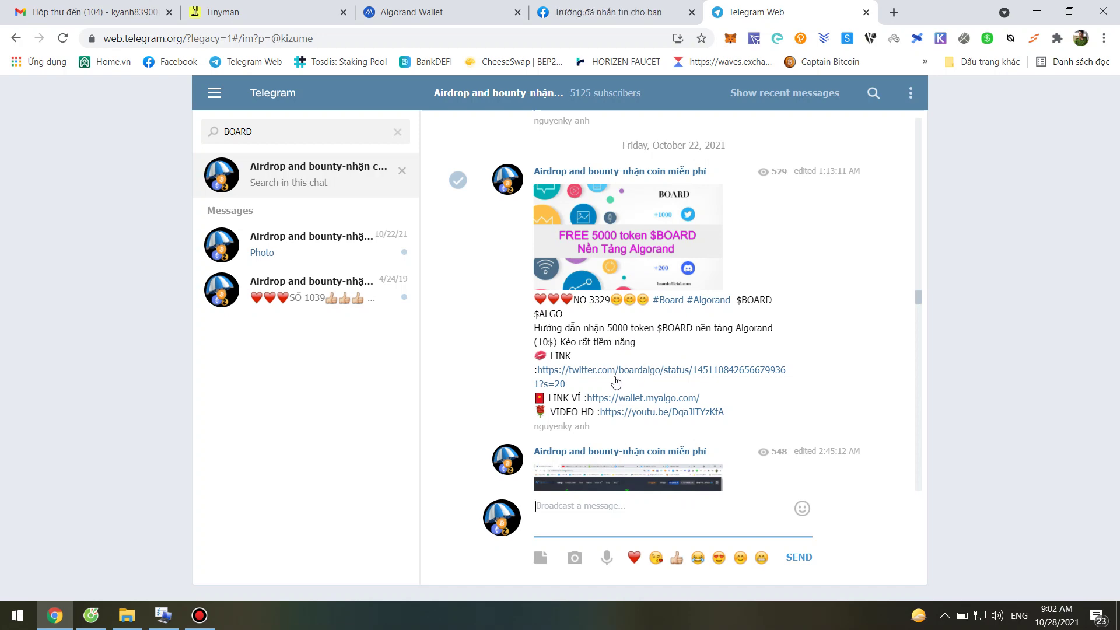
# Expand the 5,000 BOARD transfer in Algorand Wallet and examine its sender's transactions in AlgoExplorer.
pyautogui.click(443, 12)
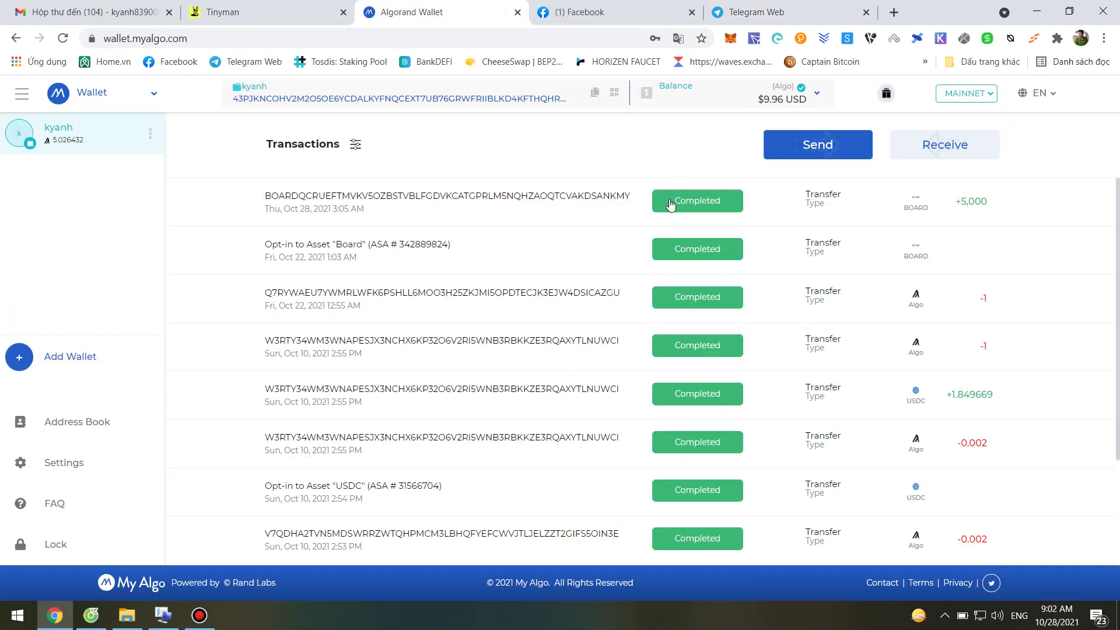
pyautogui.click(975, 209)
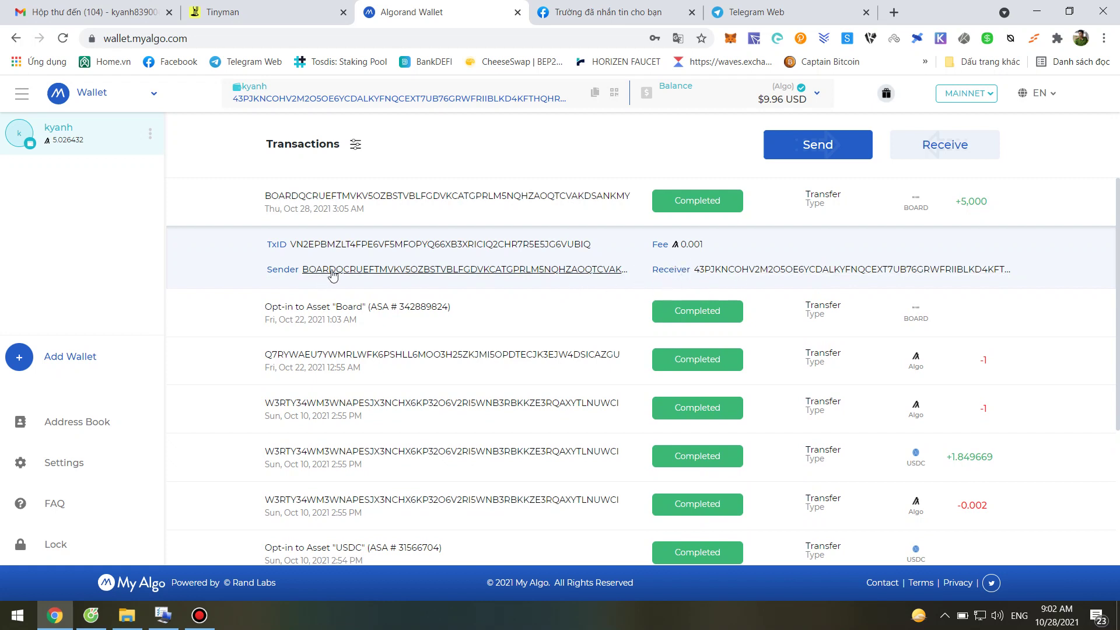
pyautogui.click(352, 271)
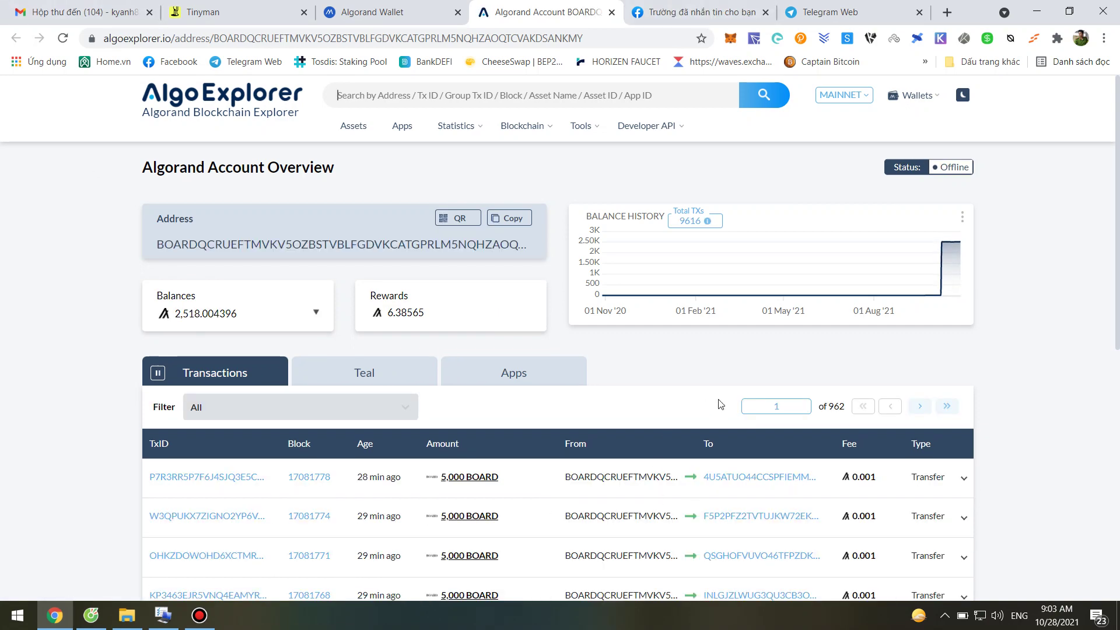
pyautogui.scroll(-2, 612, 441)
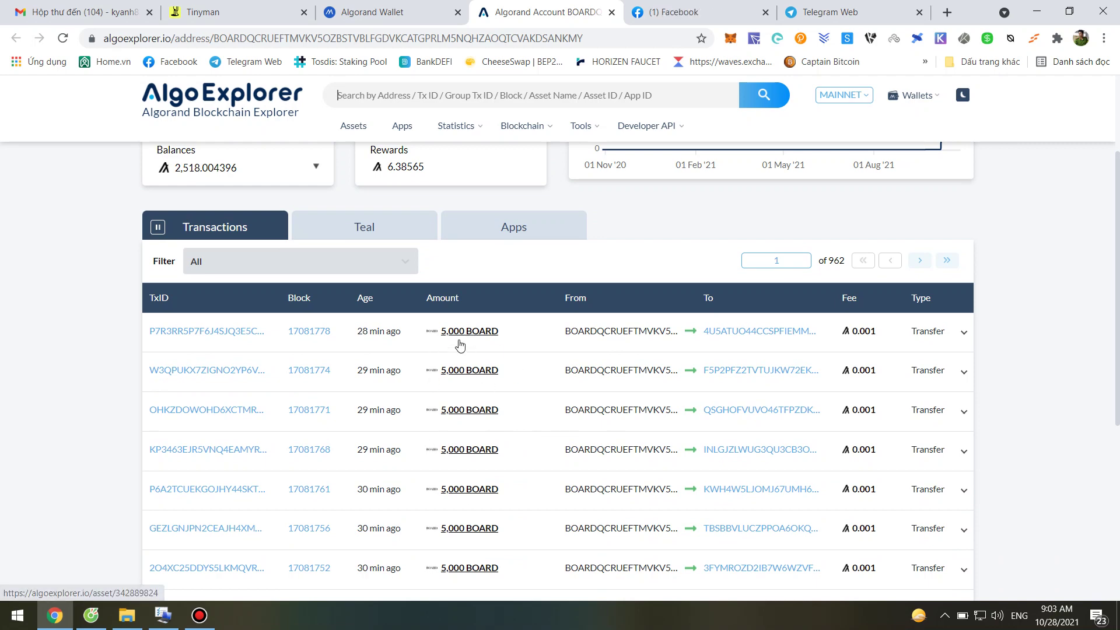
pyautogui.scroll(2, 454, 356)
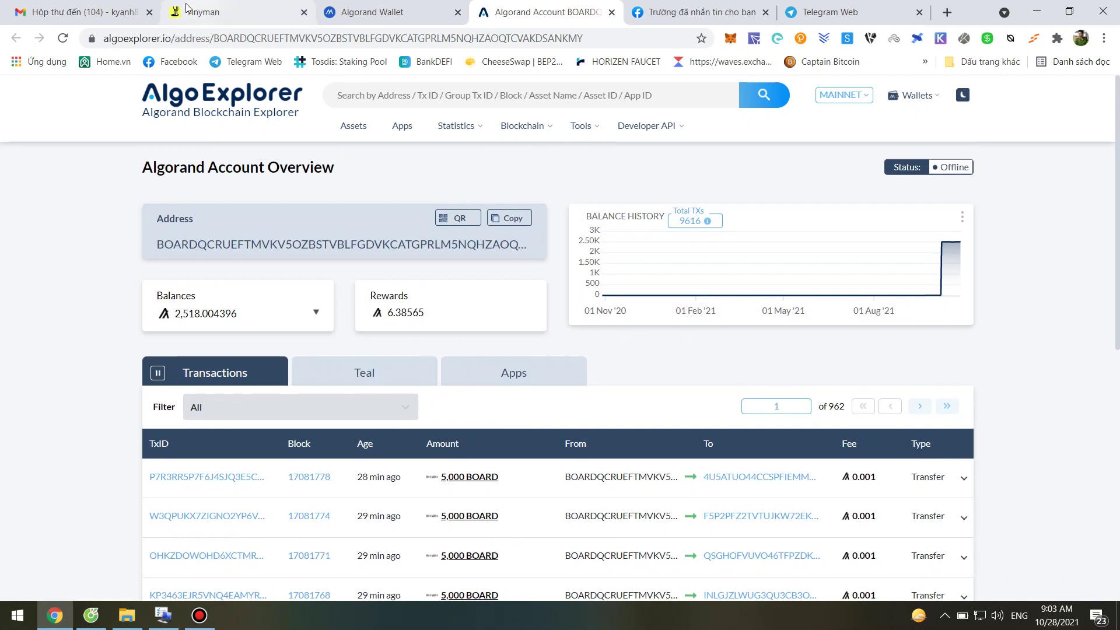
# Switch to Tinyman, reverse the swap so Algorand is received, and show the full list of source tokens.
pyautogui.click(233, 11)
pyautogui.click(257, 271)
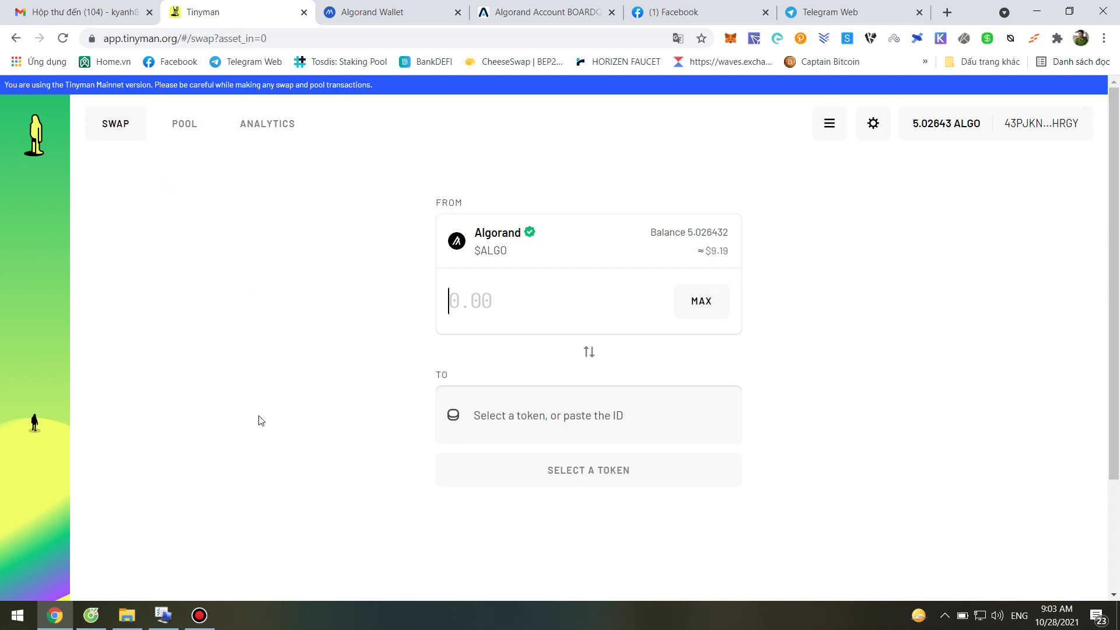
pyautogui.click(844, 340)
pyautogui.click(588, 355)
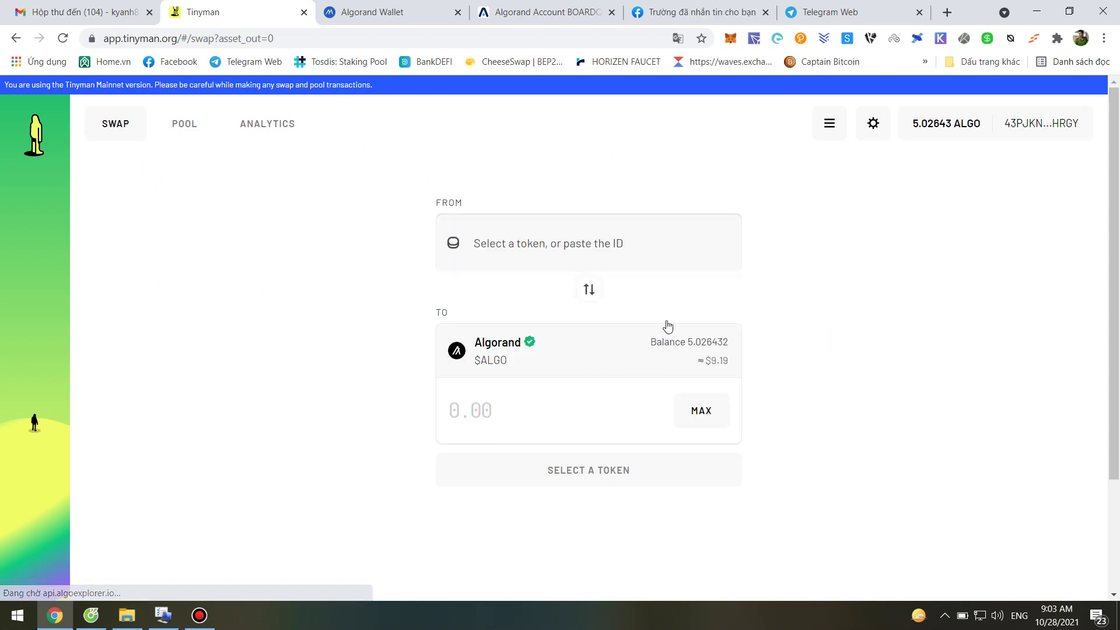
pyautogui.click(613, 245)
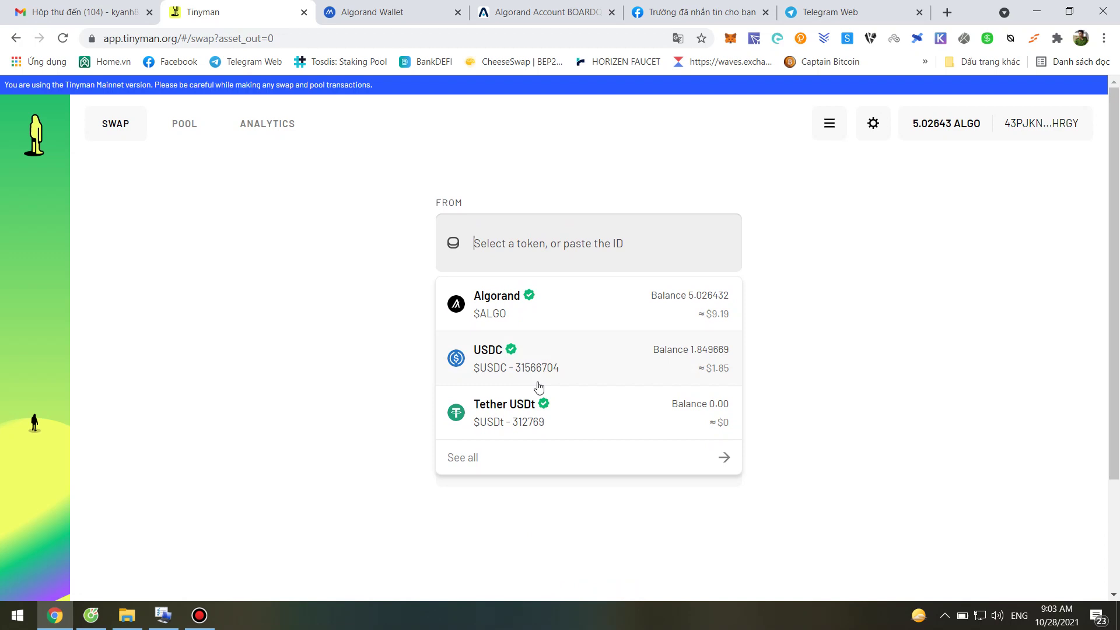
pyautogui.click(667, 458)
pyautogui.scroll(-4, 626, 474)
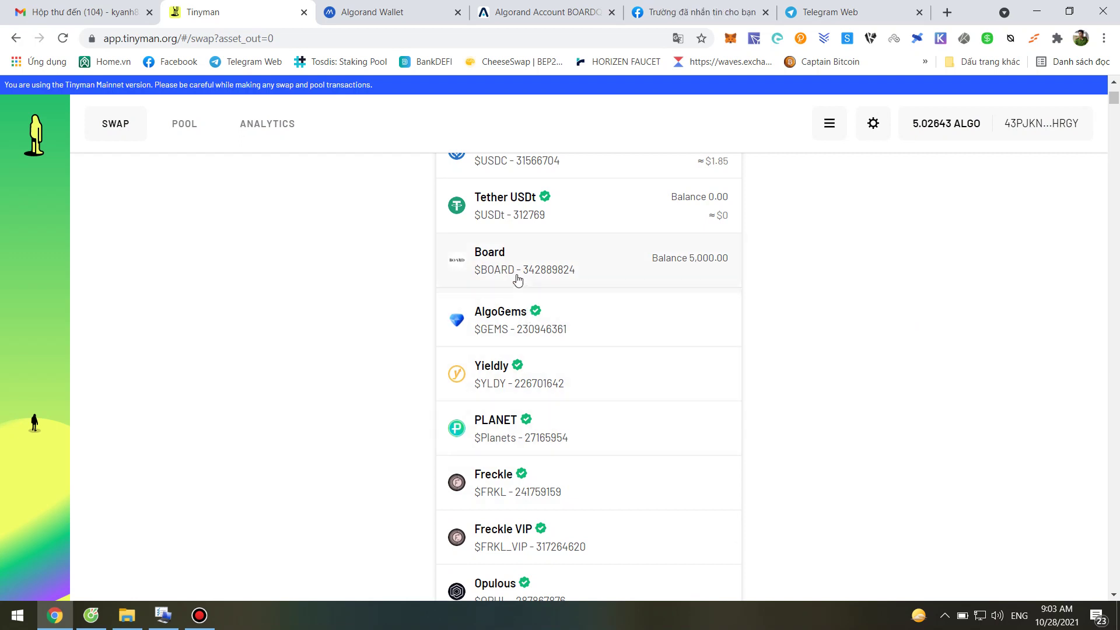
# Recheck the $BOARD airdrop post in Telegram Web.
pyautogui.click(841, 9)
pyautogui.scroll(-3, 620, 387)
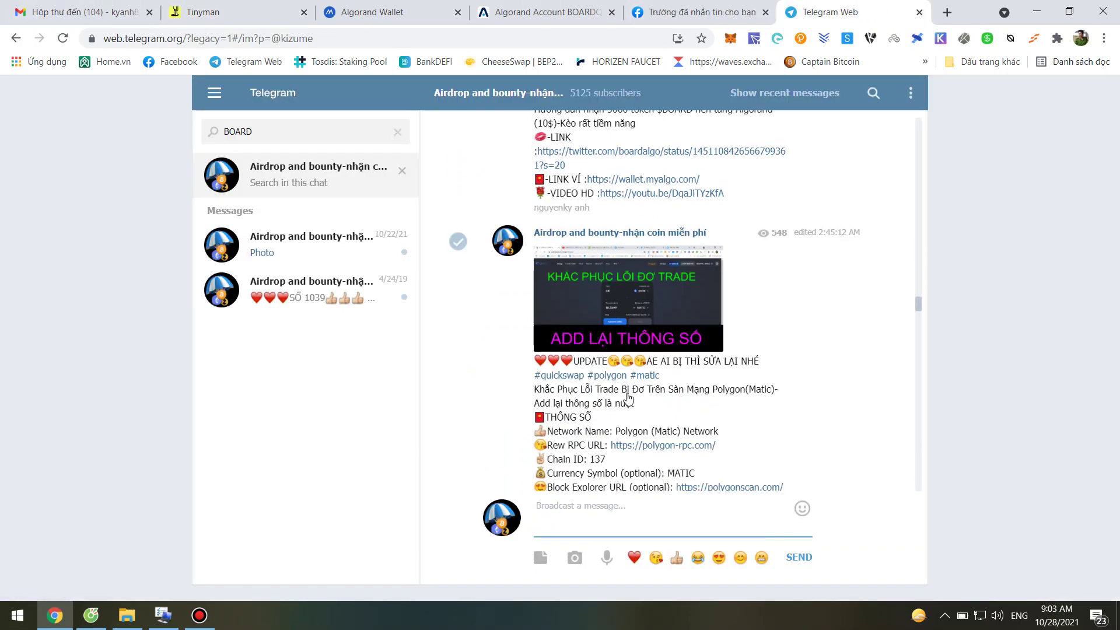
pyautogui.scroll(3, 622, 391)
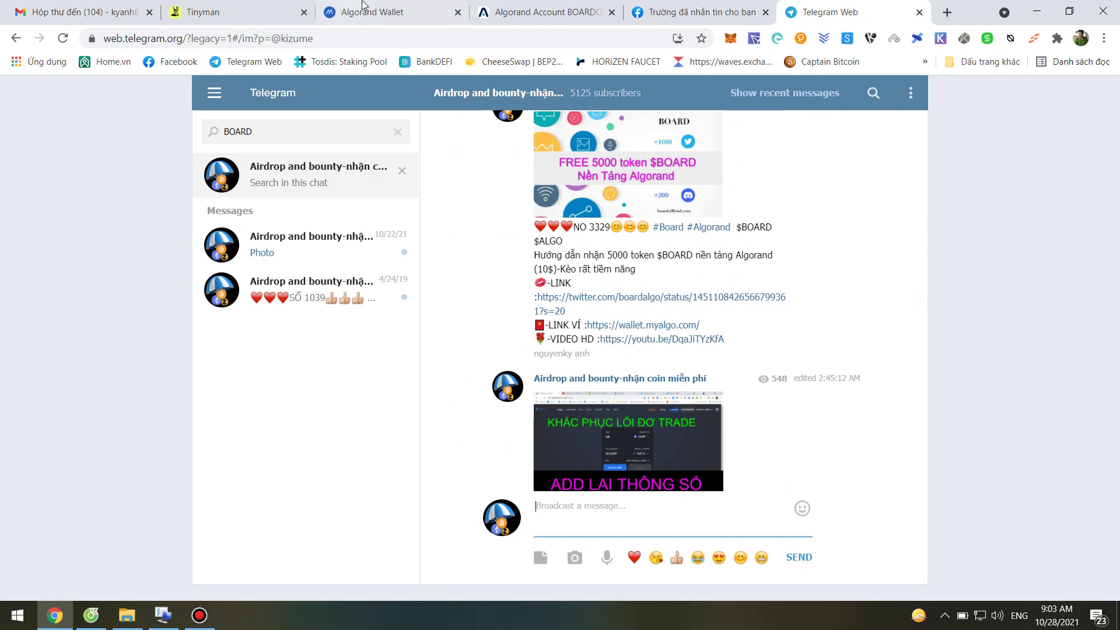
pyautogui.click(382, 11)
# Return to Tinyman, choose Board (342889824) as the source token, and set the amount to the maximum of 5,000.
pyautogui.click(279, 7)
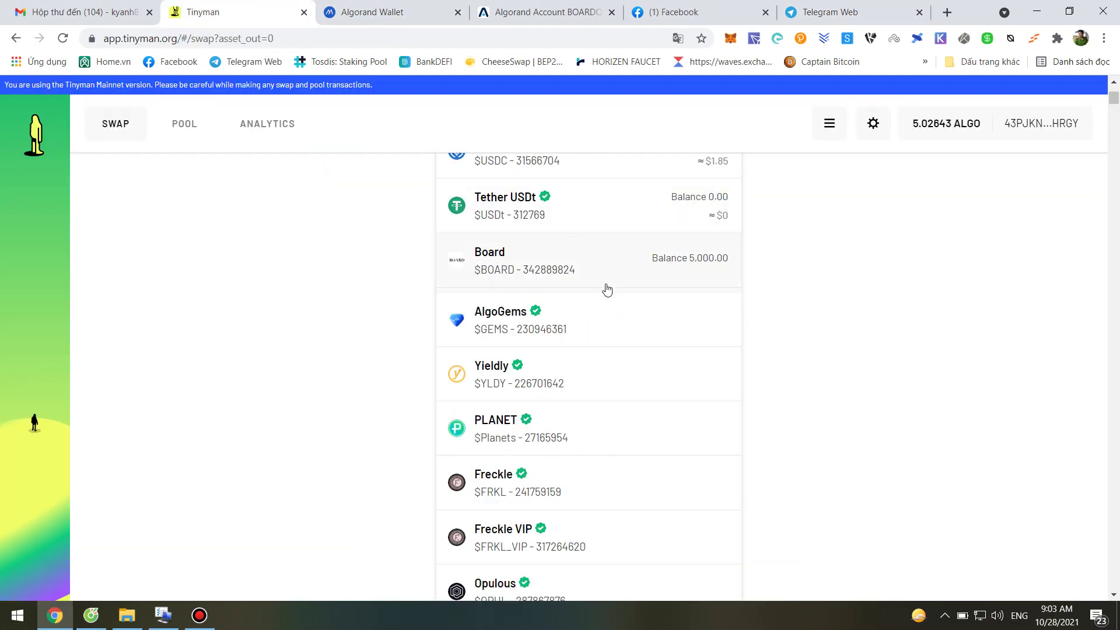
pyautogui.click(505, 267)
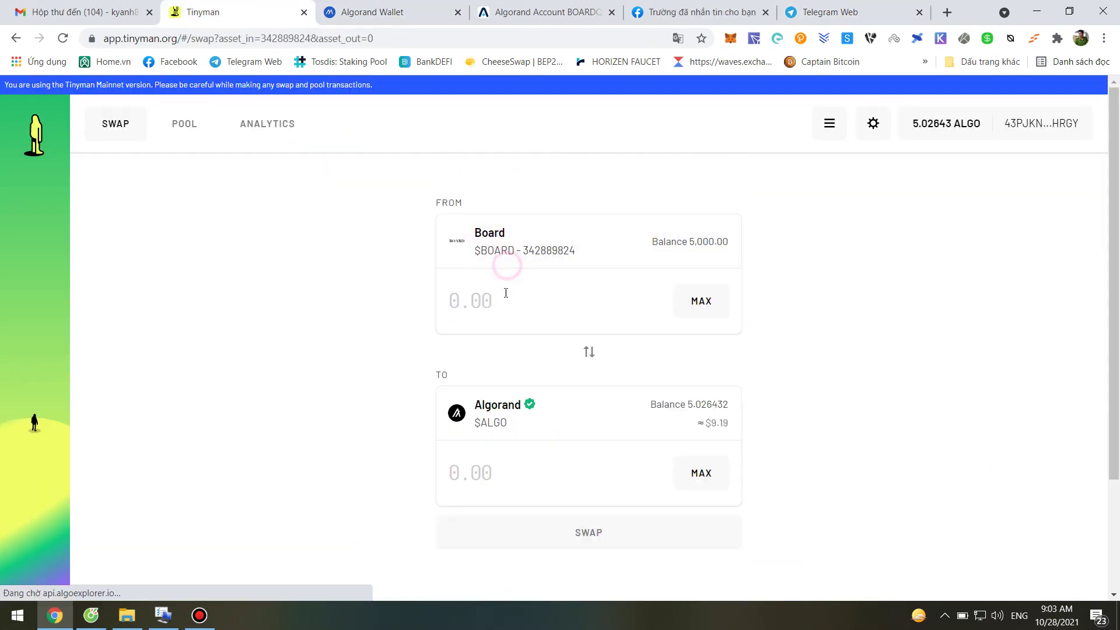
pyautogui.click(713, 301)
# Try to swap 5,000 BOARD for ALGO with 0.5% slippage tolerance.
pyautogui.scroll(-1, 768, 283)
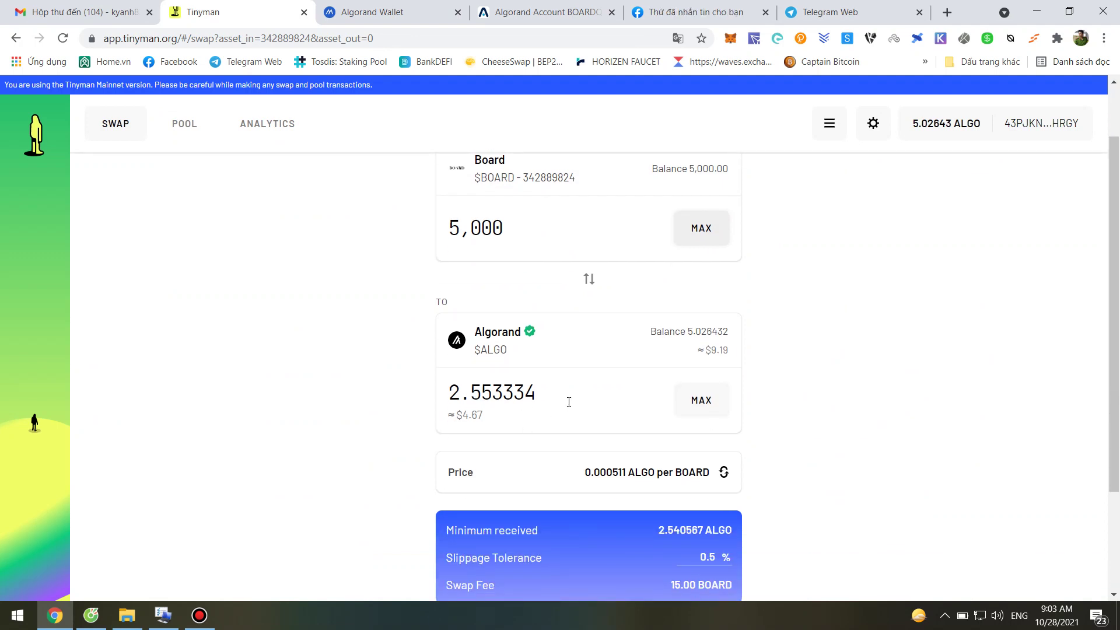
pyautogui.scroll(-2, 569, 402)
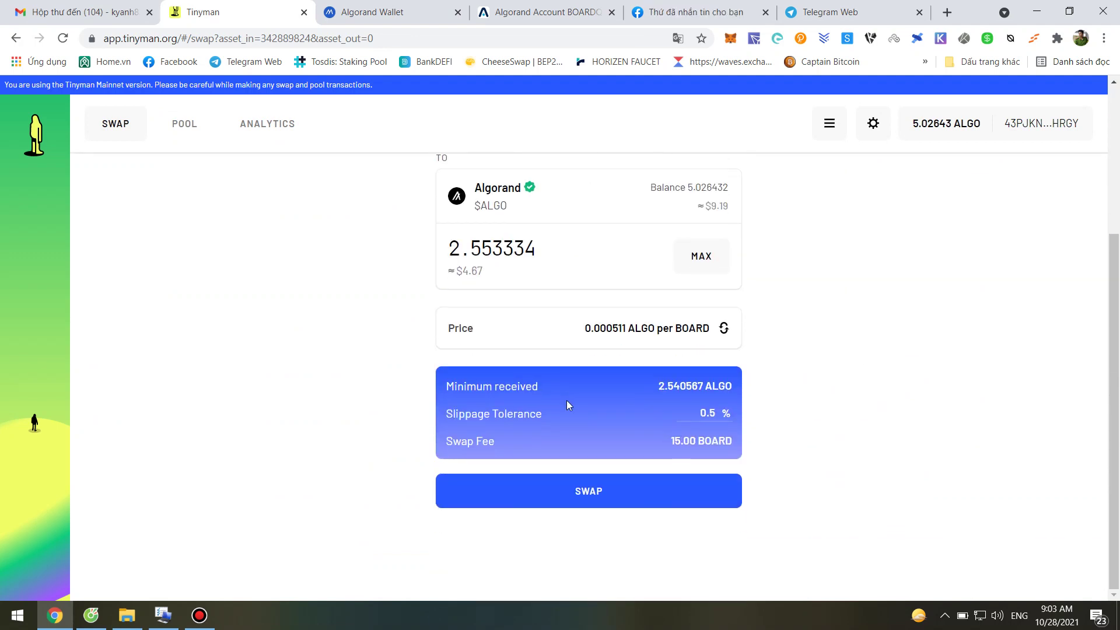
pyautogui.click(557, 493)
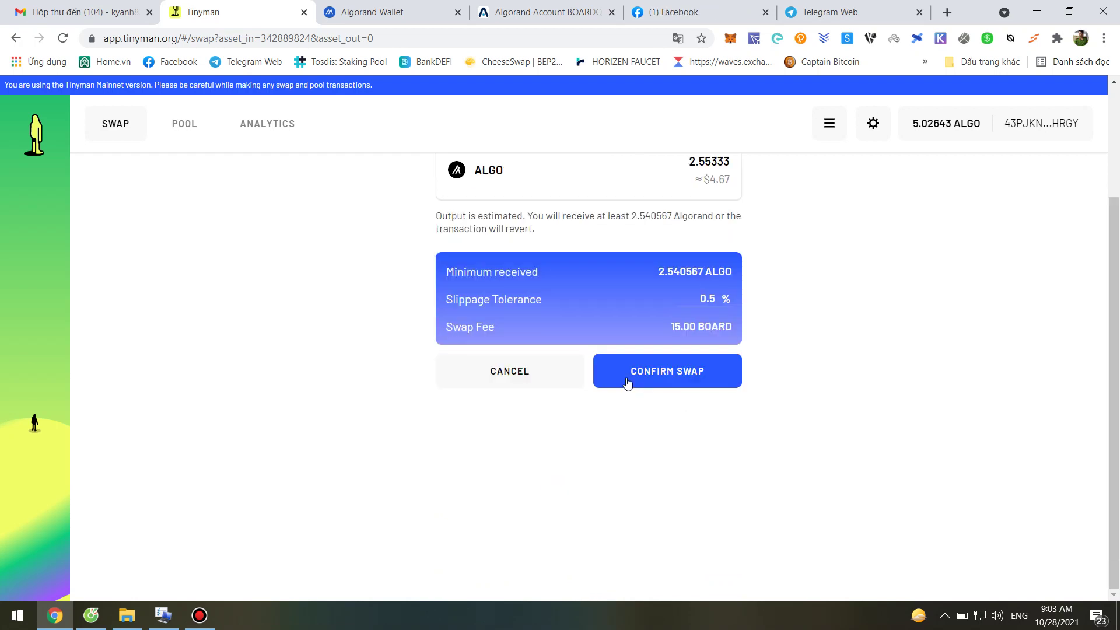
pyautogui.click(653, 380)
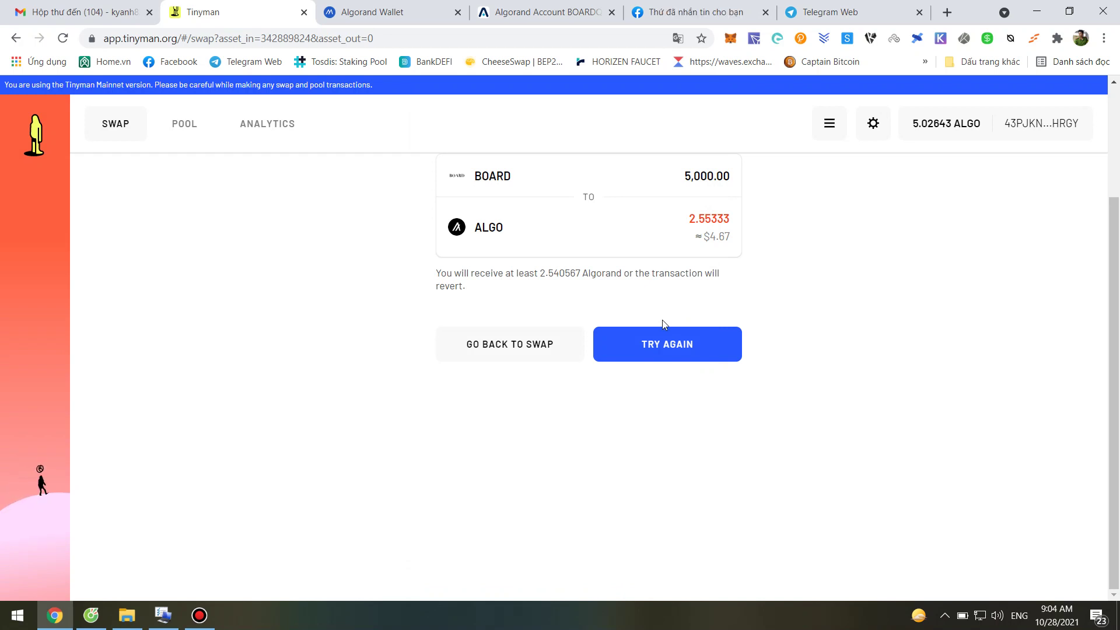
# Retry the BOARD to ALGO swap, close the MyAlgo Connect signing window, and go back to the swap form.
pyautogui.click(659, 340)
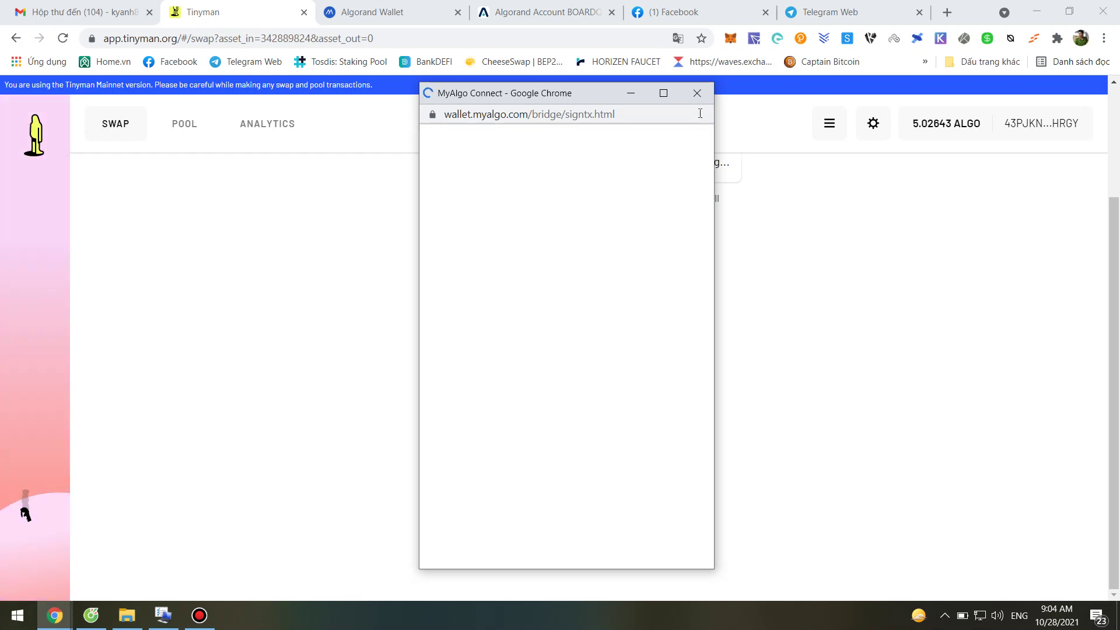
pyautogui.click(697, 92)
pyautogui.click(514, 343)
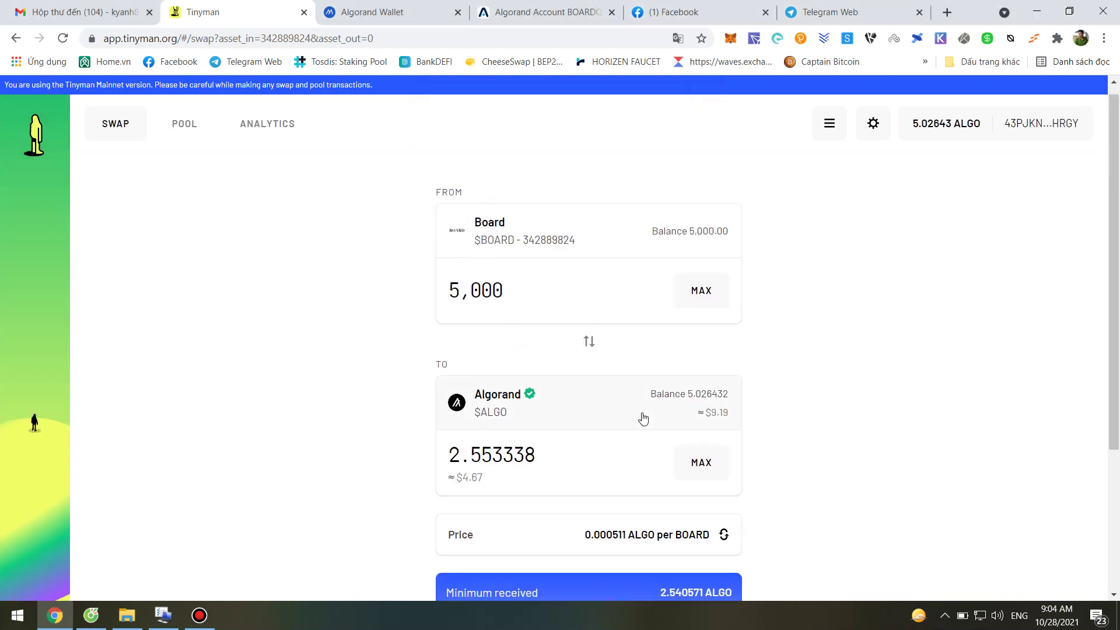
# Review the swap's price, minimum received, slippage tolerance and fee, and reapply the maximum Board amount of 5,000.
pyautogui.scroll(-4, 642, 416)
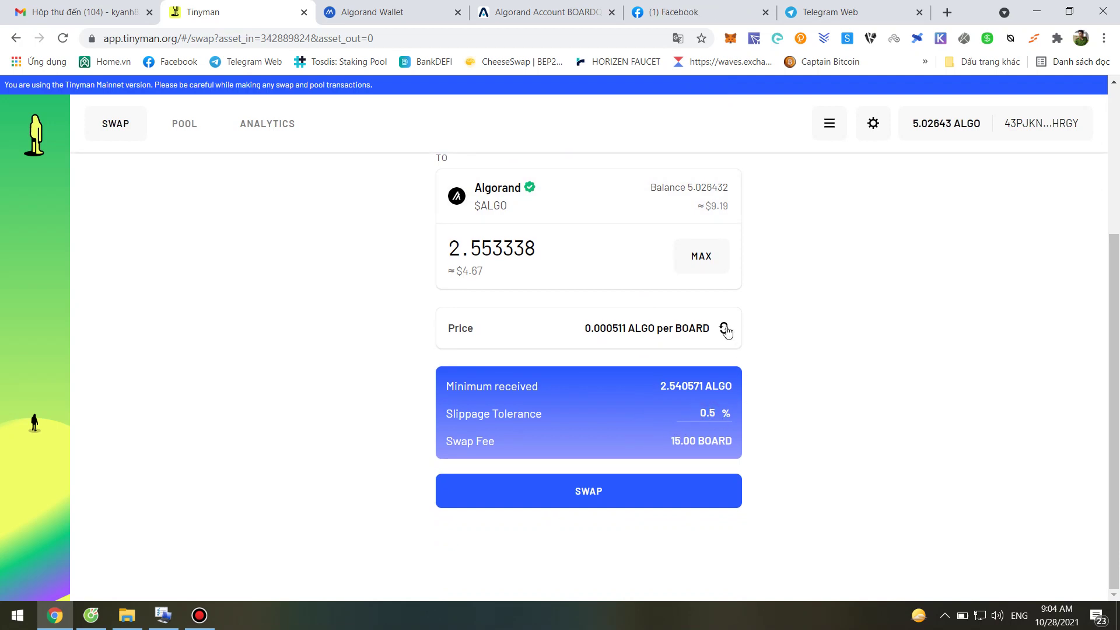
pyautogui.scroll(3, 726, 331)
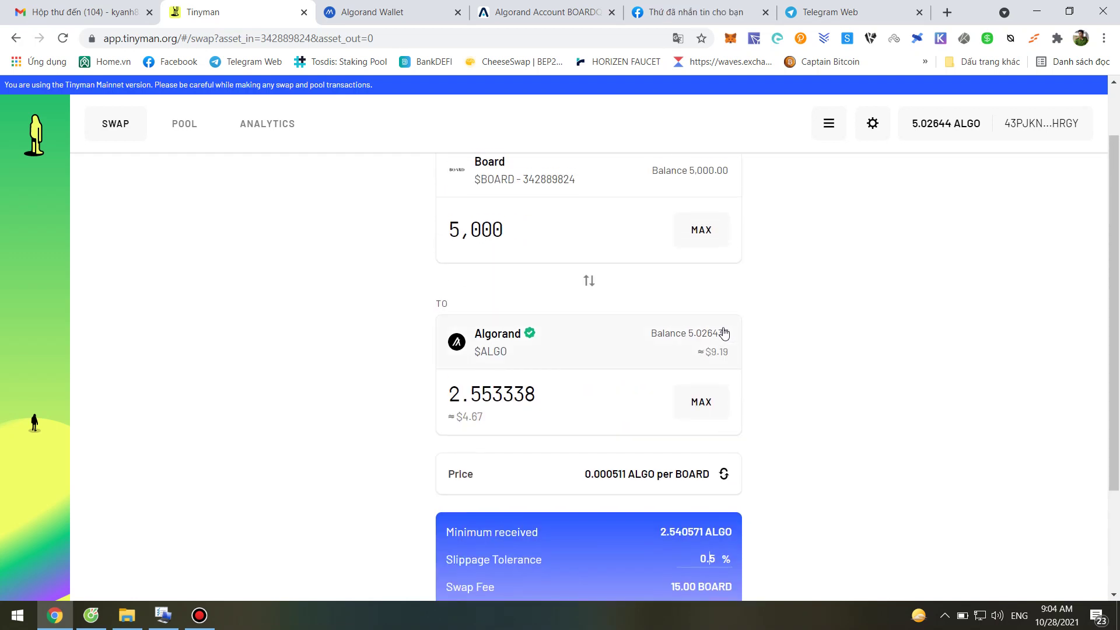
pyautogui.scroll(1, 723, 333)
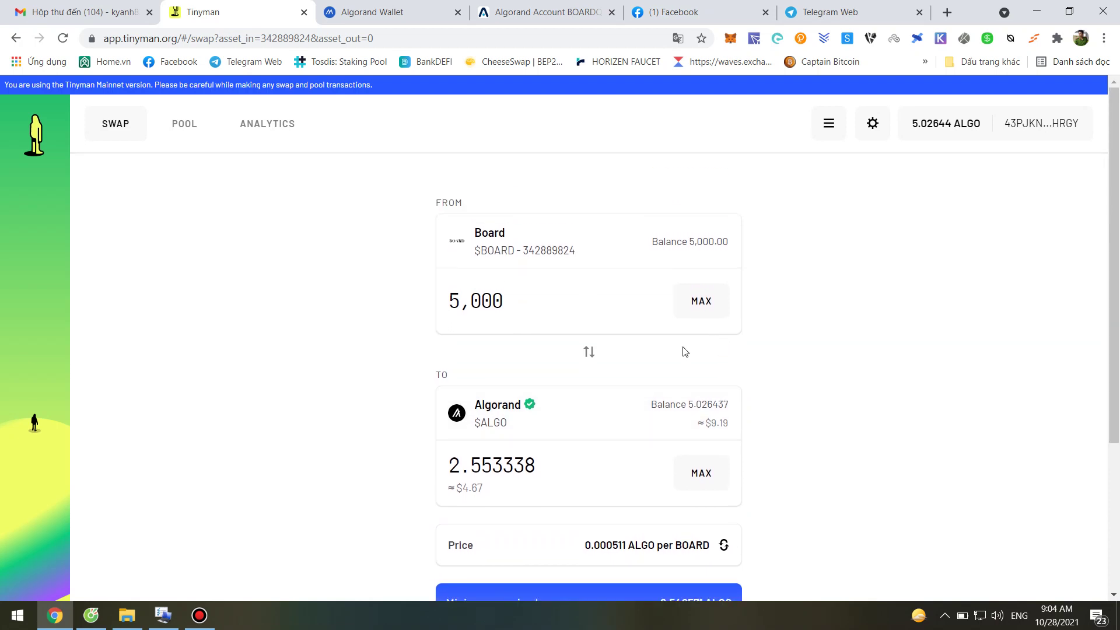
pyautogui.click(695, 302)
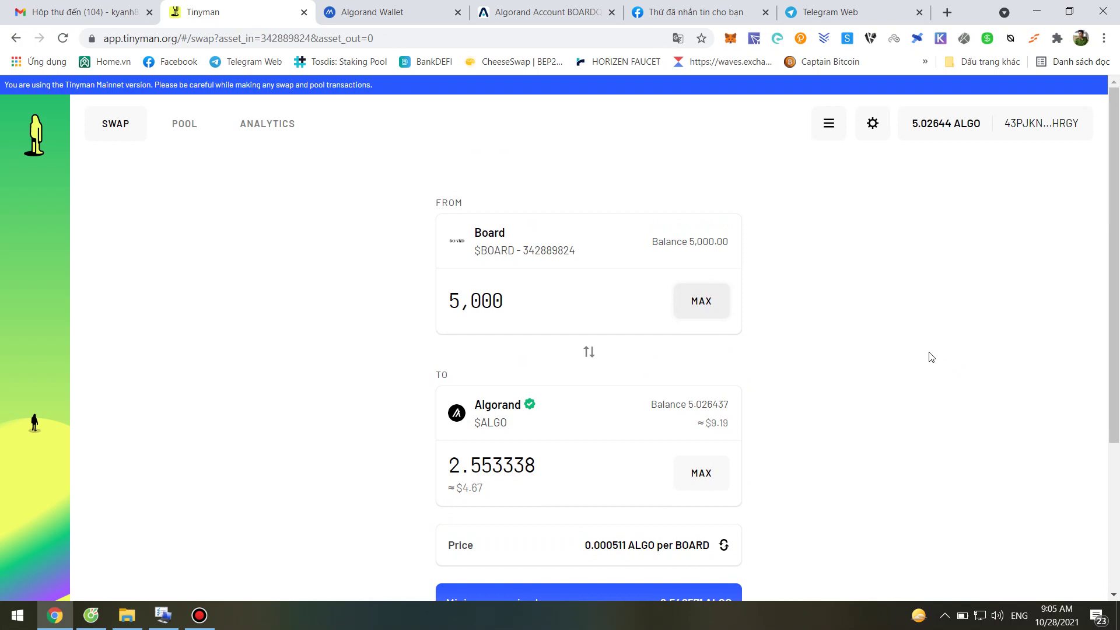
pyautogui.scroll(-1, 936, 349)
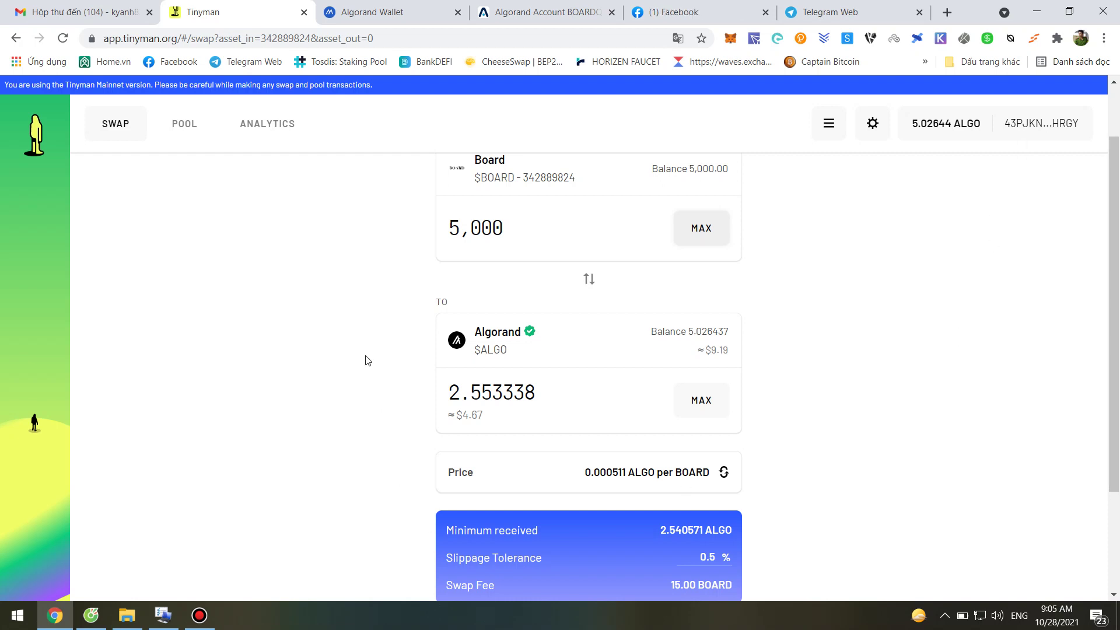
# Submit and confirm the swap of 5,000 BOARD for ALGO at 0.5% slippage tolerance, and dismiss the translation prompt in the signing window.
pyautogui.scroll(-2, 502, 484)
pyautogui.click(496, 500)
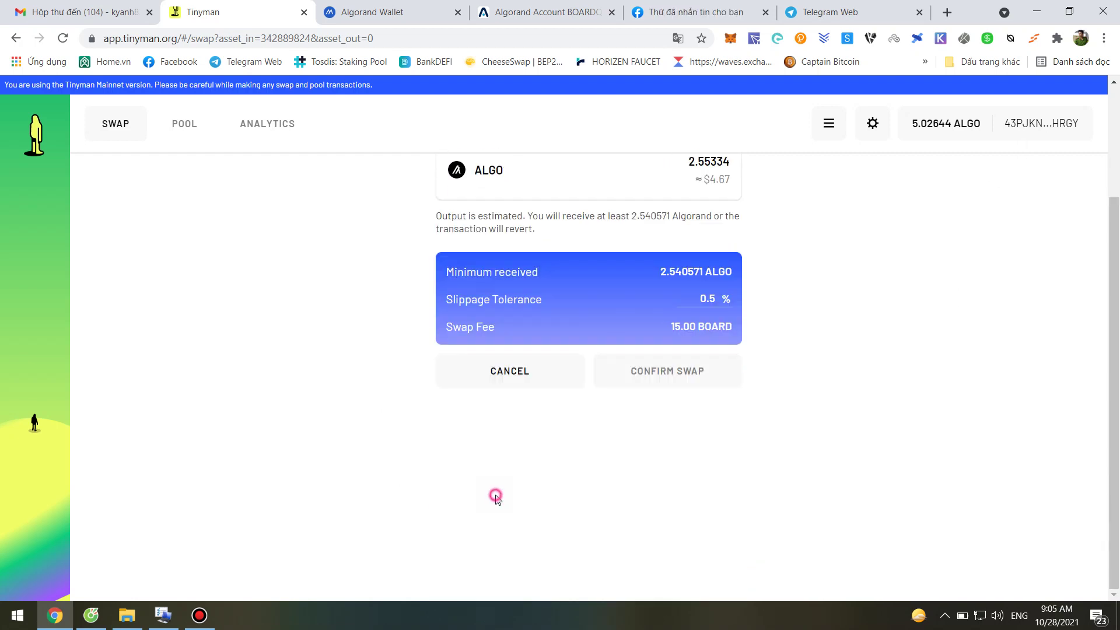
pyautogui.click(626, 380)
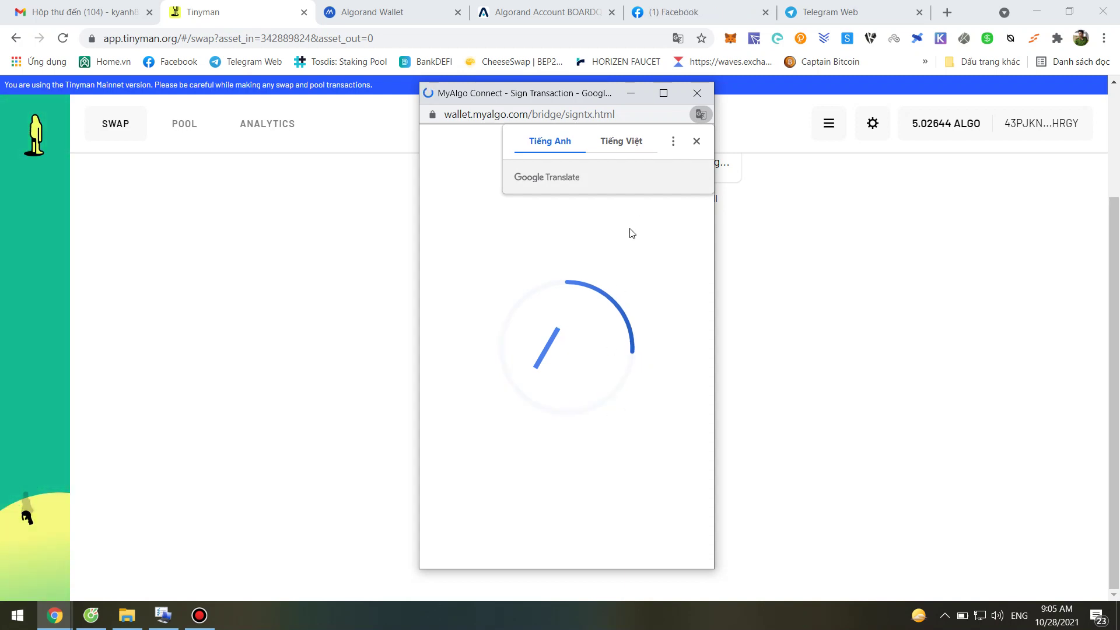
pyautogui.click(696, 141)
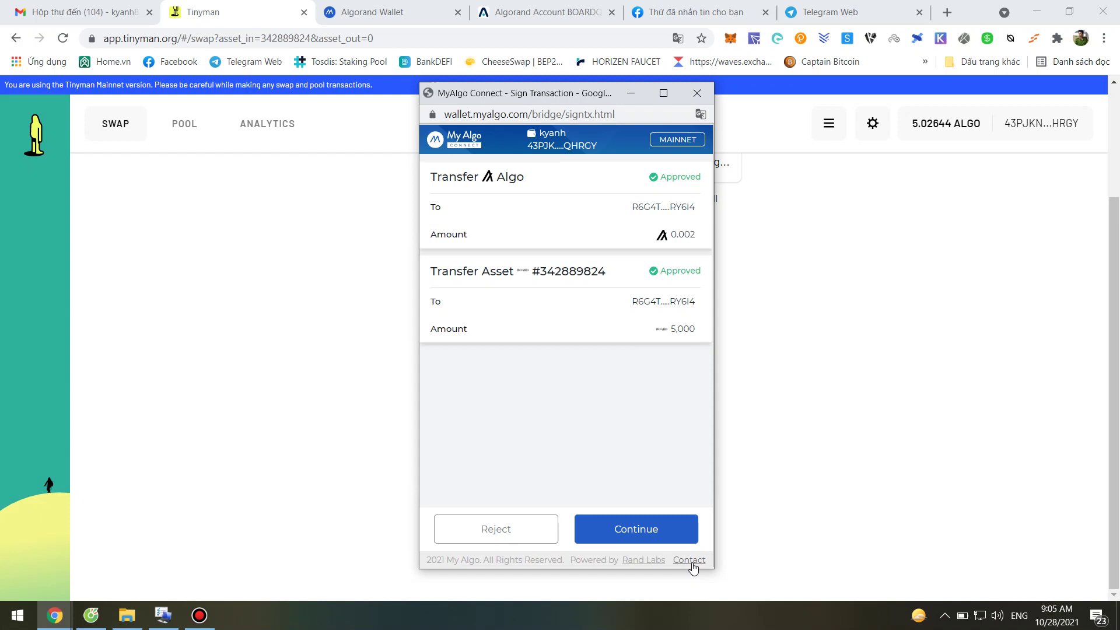
# Approve the two swap transfers in MyAlgo Connect and sign them with the saved wallet password.
pyautogui.click(662, 529)
pyautogui.click(540, 391)
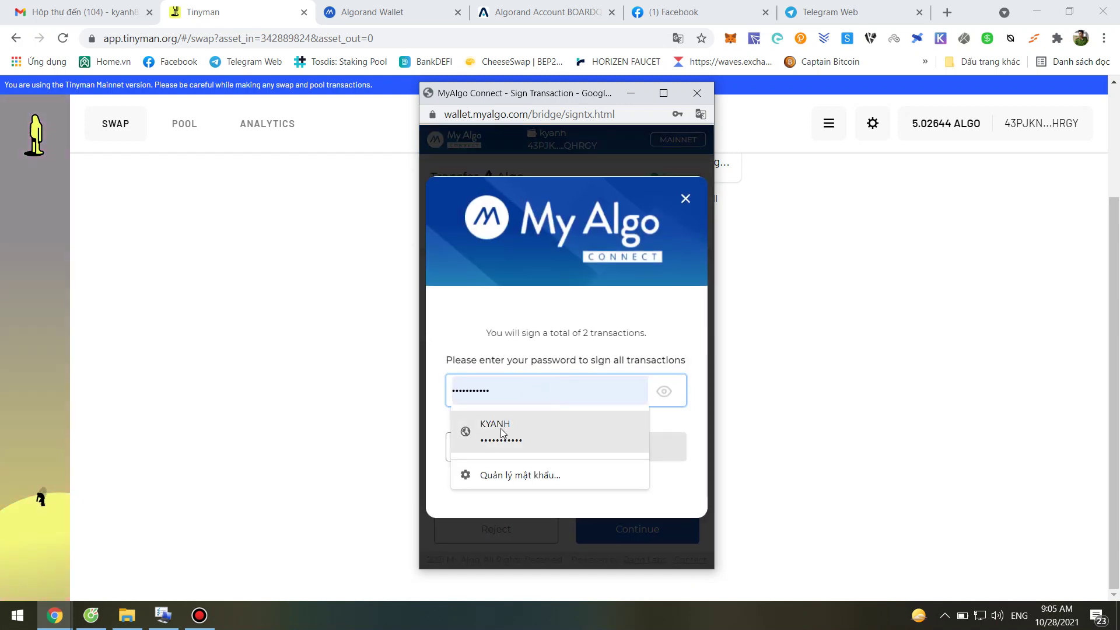
pyautogui.click(500, 425)
pyautogui.click(630, 449)
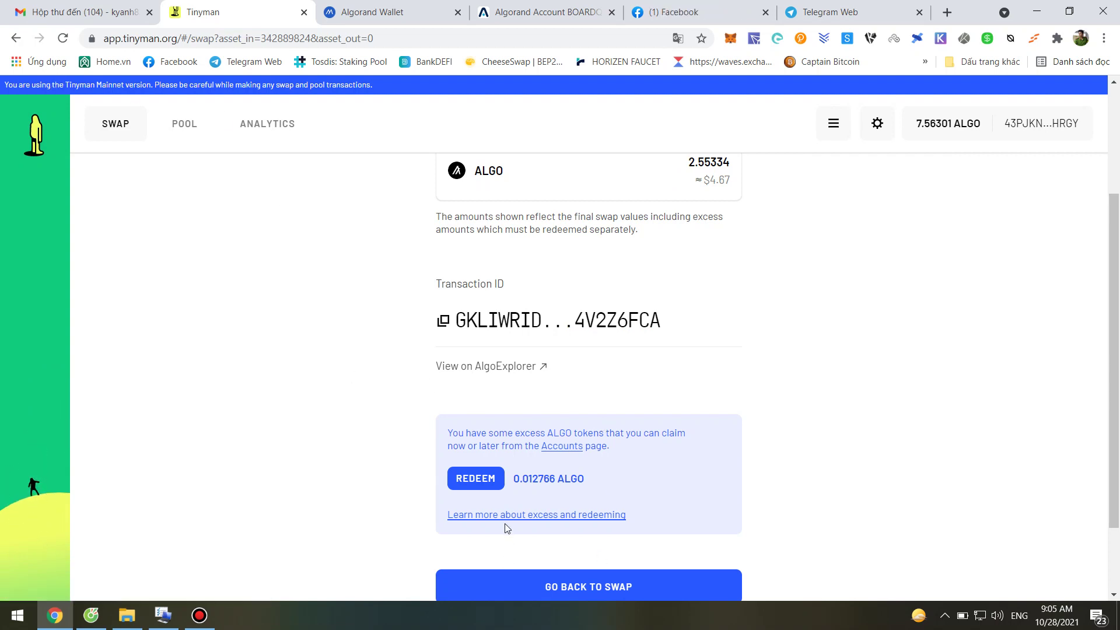
# Redeem the excess ALGO from the completed swap and sign the transaction with the saved wallet password.
pyautogui.click(489, 478)
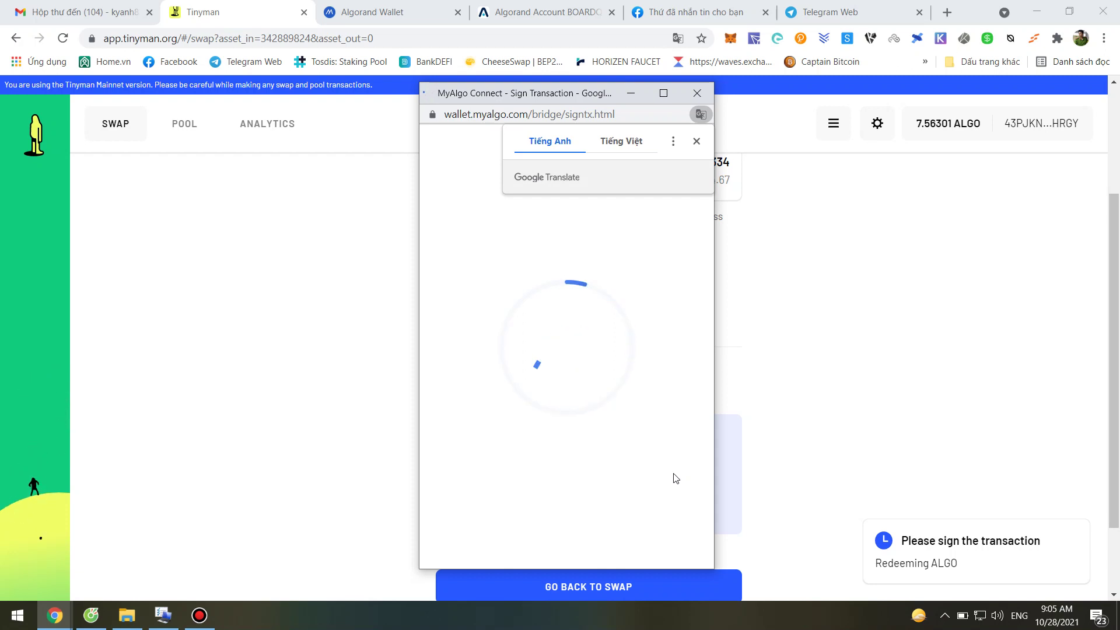
pyautogui.click(697, 142)
pyautogui.click(627, 530)
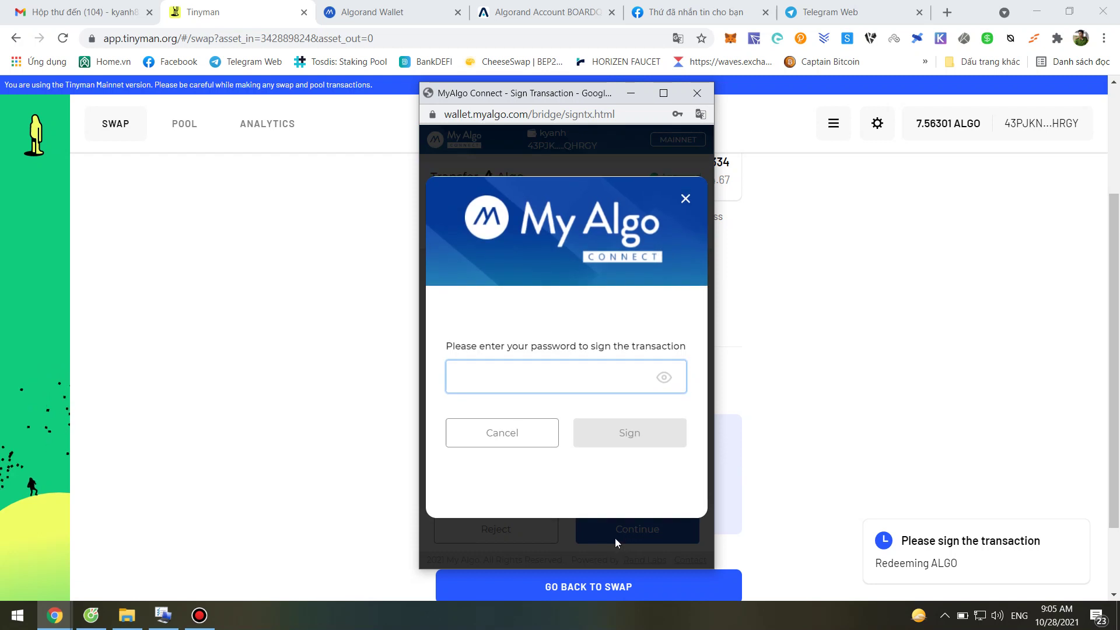
pyautogui.click(548, 377)
pyautogui.click(532, 418)
pyautogui.click(607, 421)
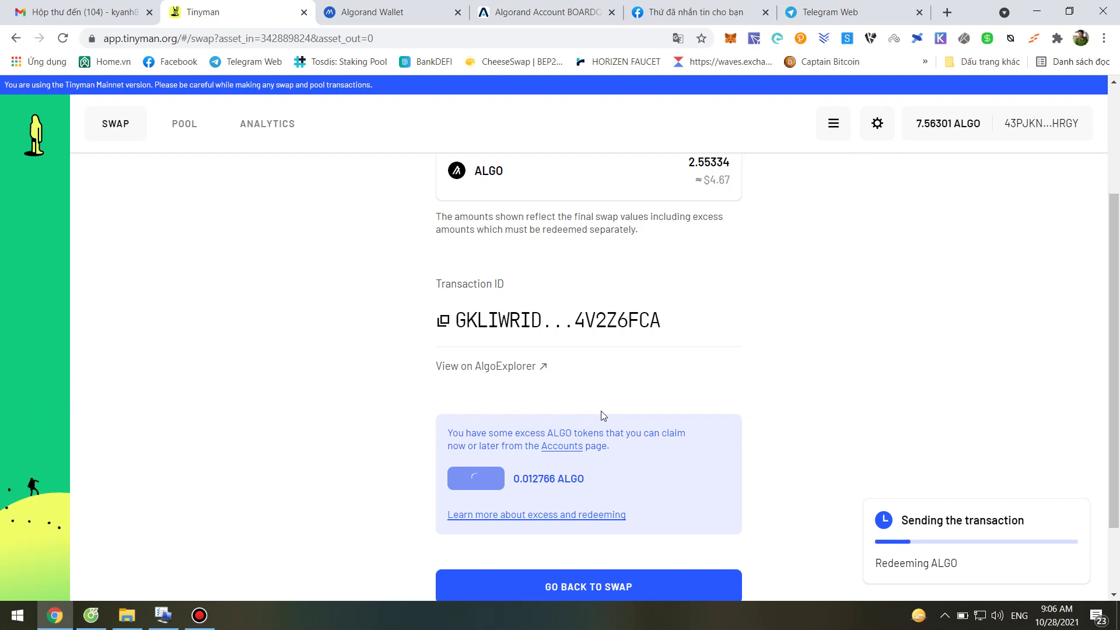
# Check the connected account's asset balances in Tinyman and close the account overview.
pyautogui.scroll(3, 769, 406)
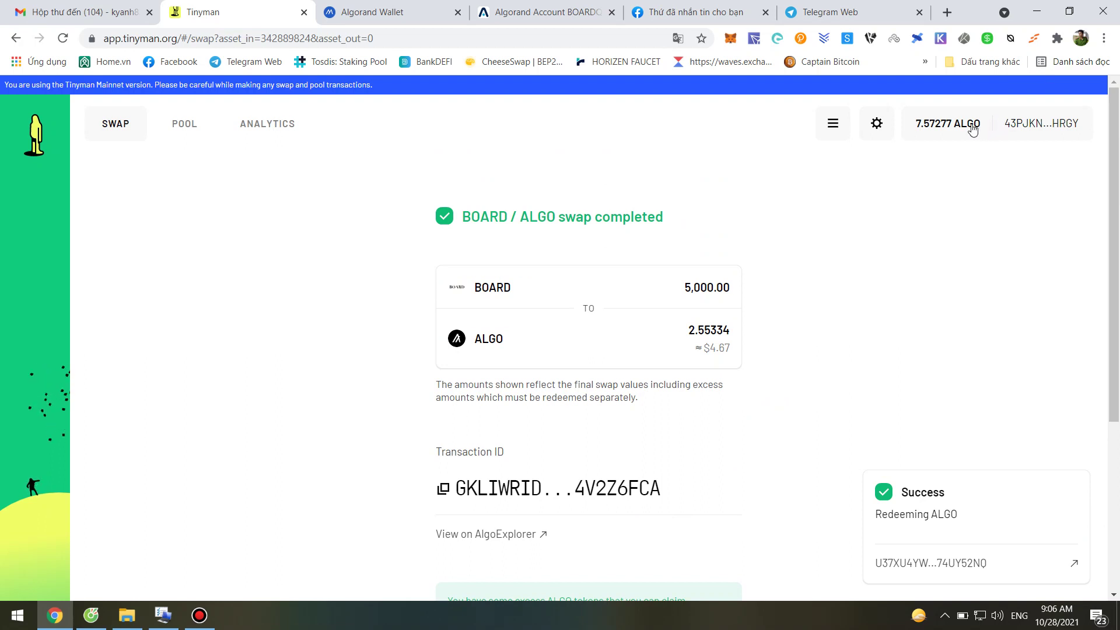
pyautogui.click(949, 127)
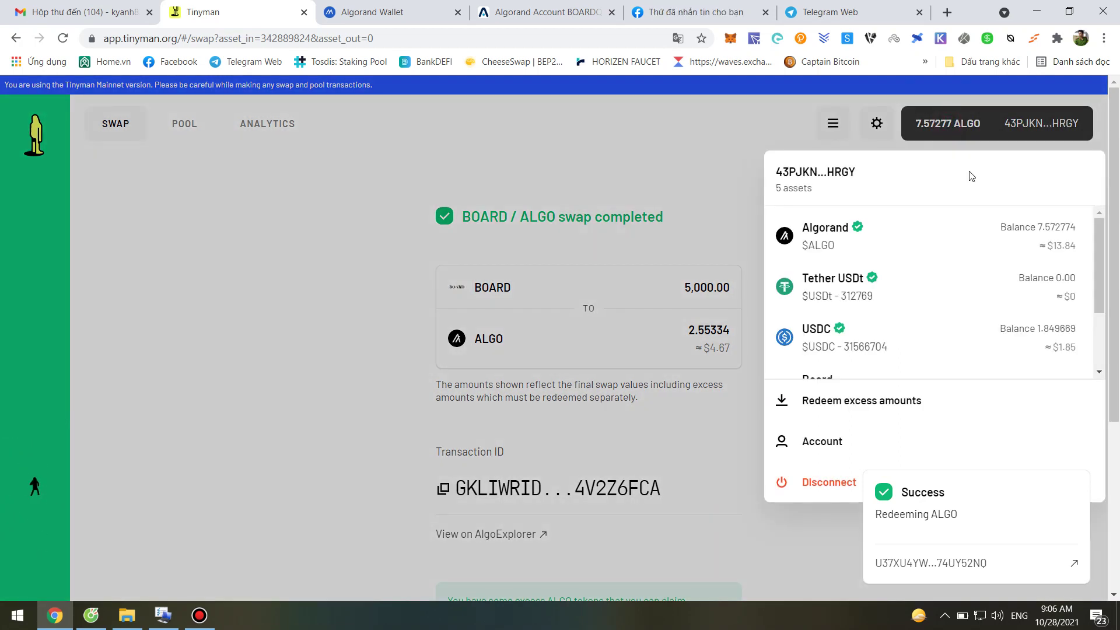
pyautogui.click(612, 151)
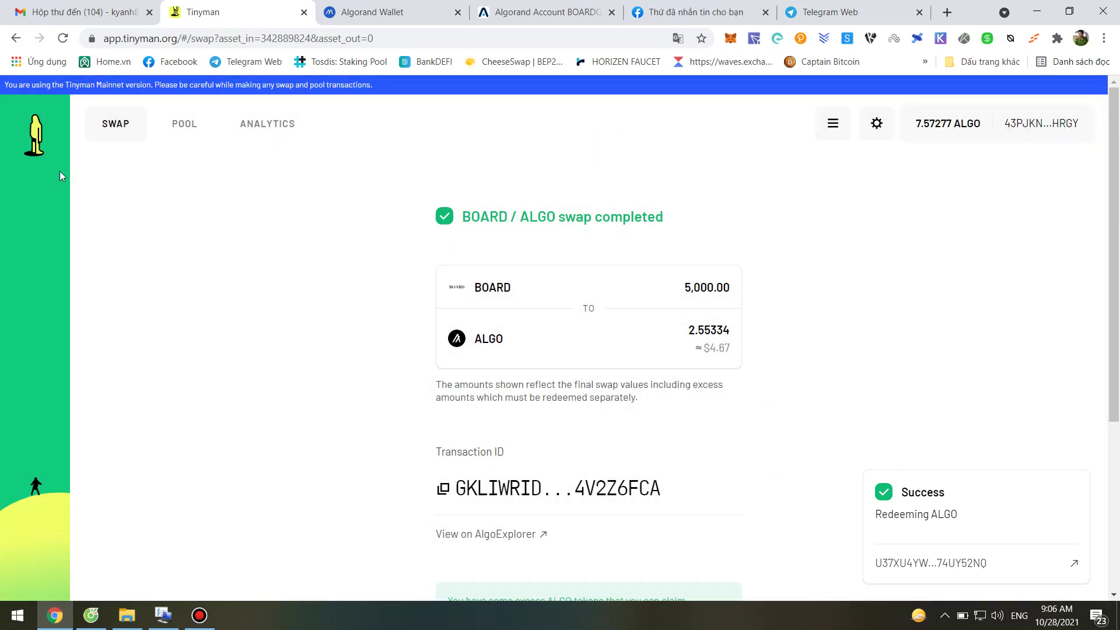
pyautogui.click(114, 127)
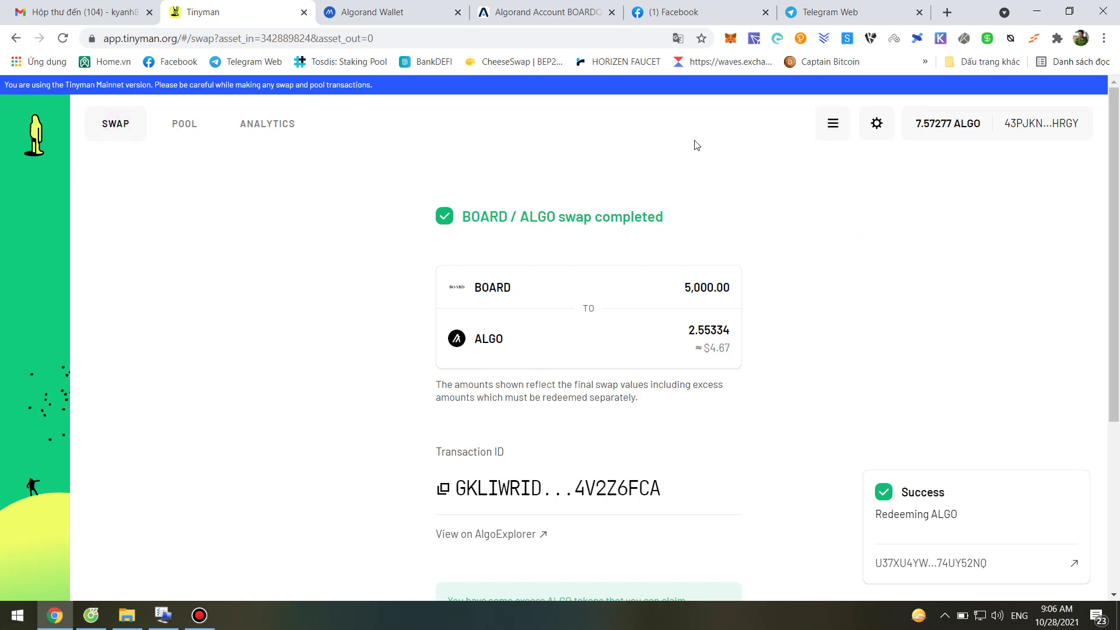
# Switch to AlgoExplorer and refresh the overview of the account that sent the BOARD airdrop.
pyautogui.click(496, 8)
pyautogui.click(64, 40)
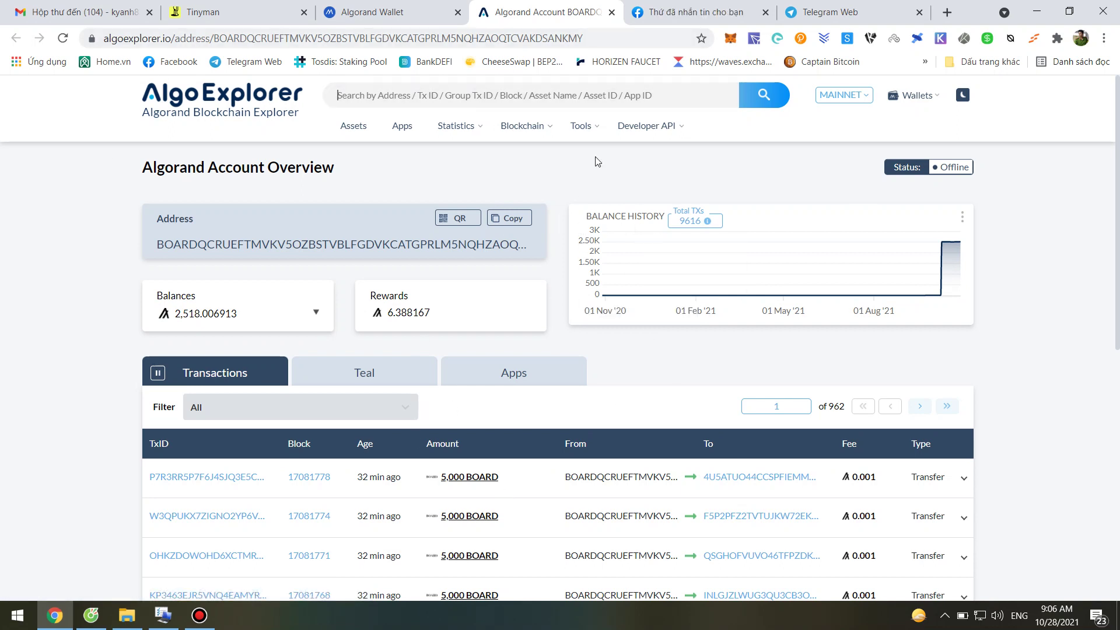
pyautogui.click(846, 99)
# Close the AlgoExplorer page, reload the MyAlgo wallet, and unlock it with the saved security password.
pyautogui.click(385, 12)
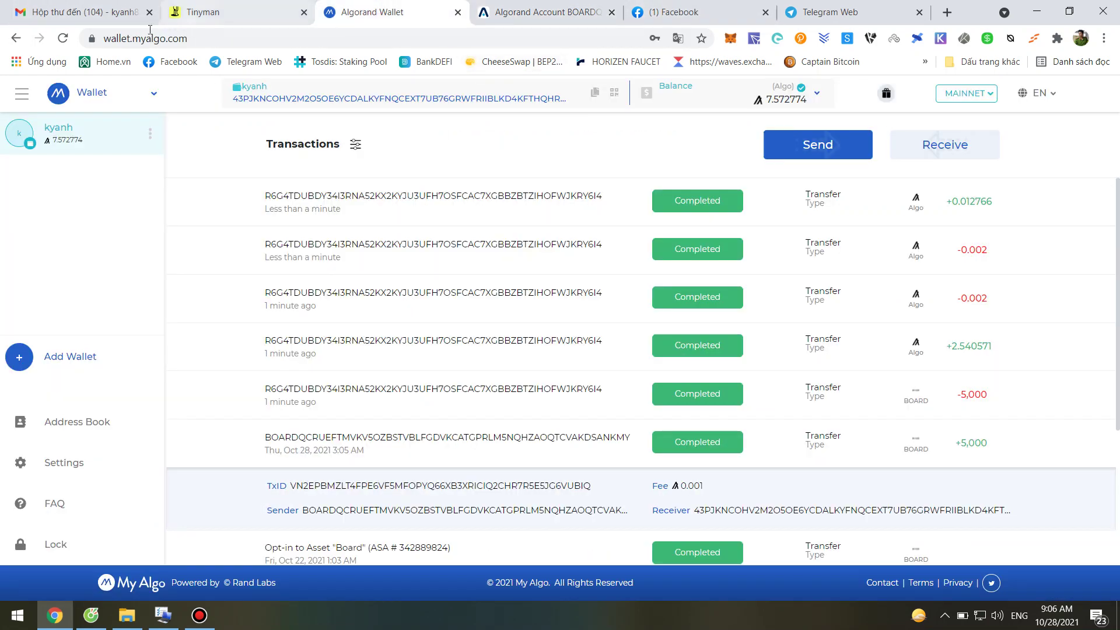
pyautogui.click(62, 39)
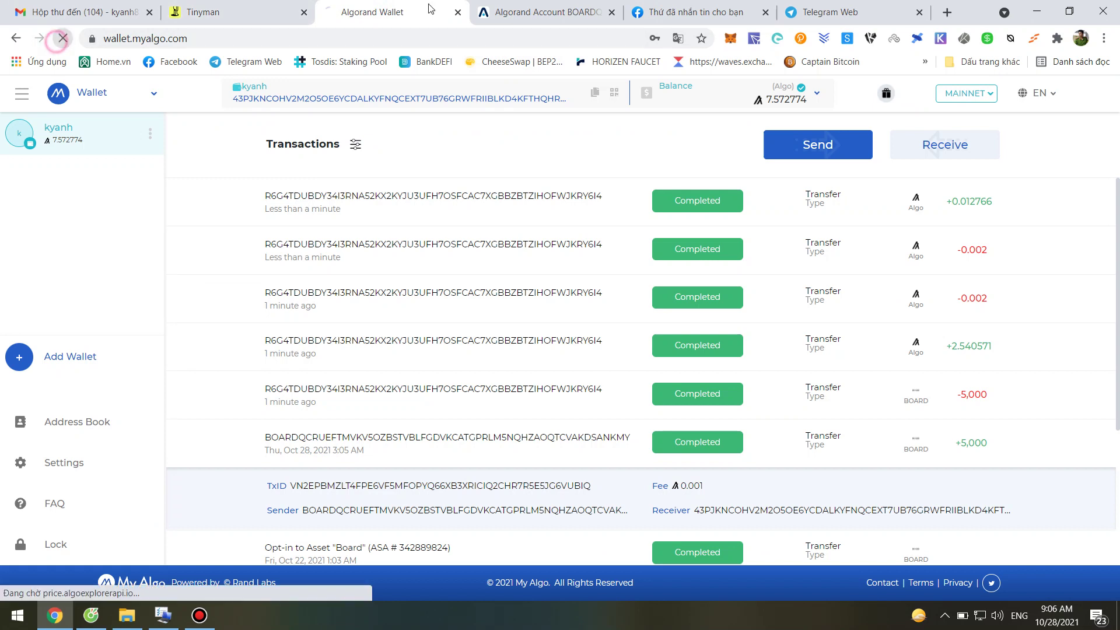
pyautogui.click(608, 13)
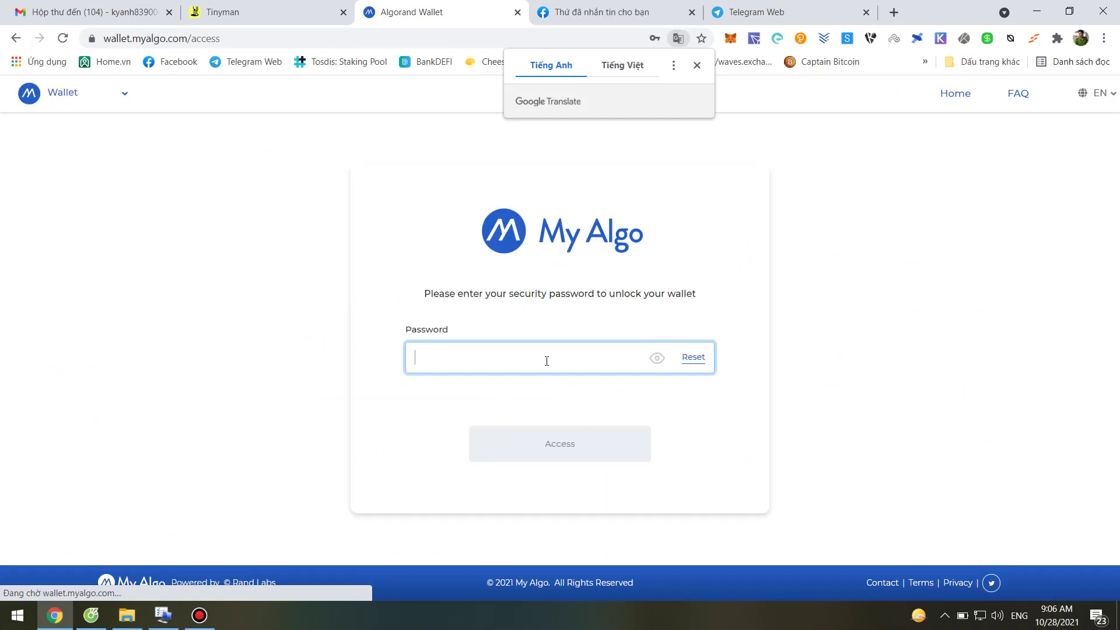
pyautogui.click(547, 359)
pyautogui.click(475, 408)
pyautogui.click(524, 437)
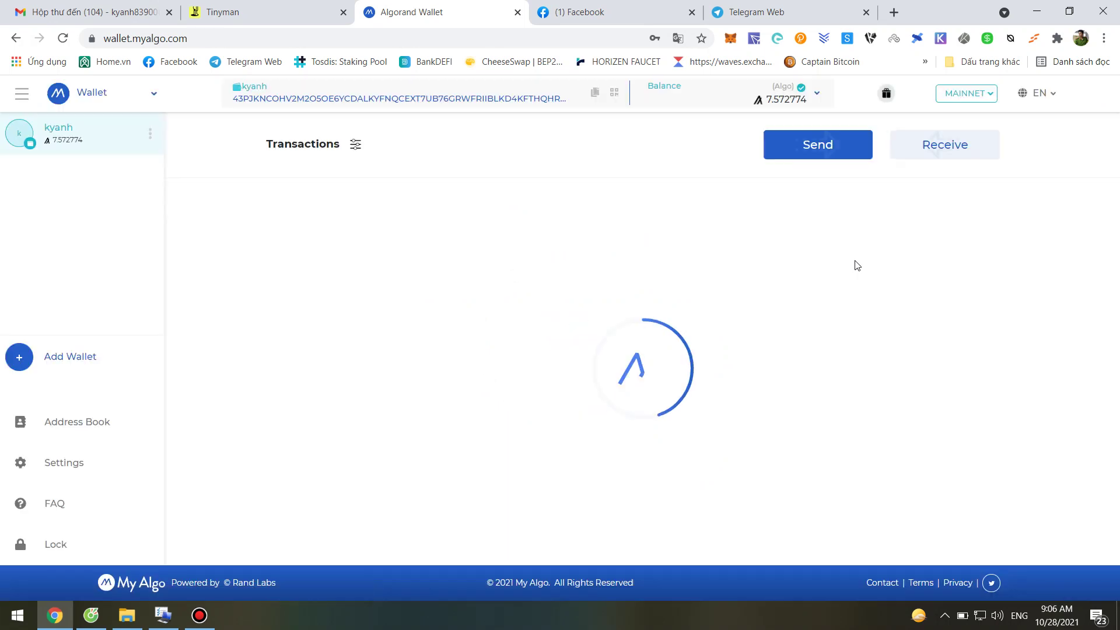
# Check the wallet balance in USD and the asset list, and close the list to view the transactions.
pyautogui.click(782, 98)
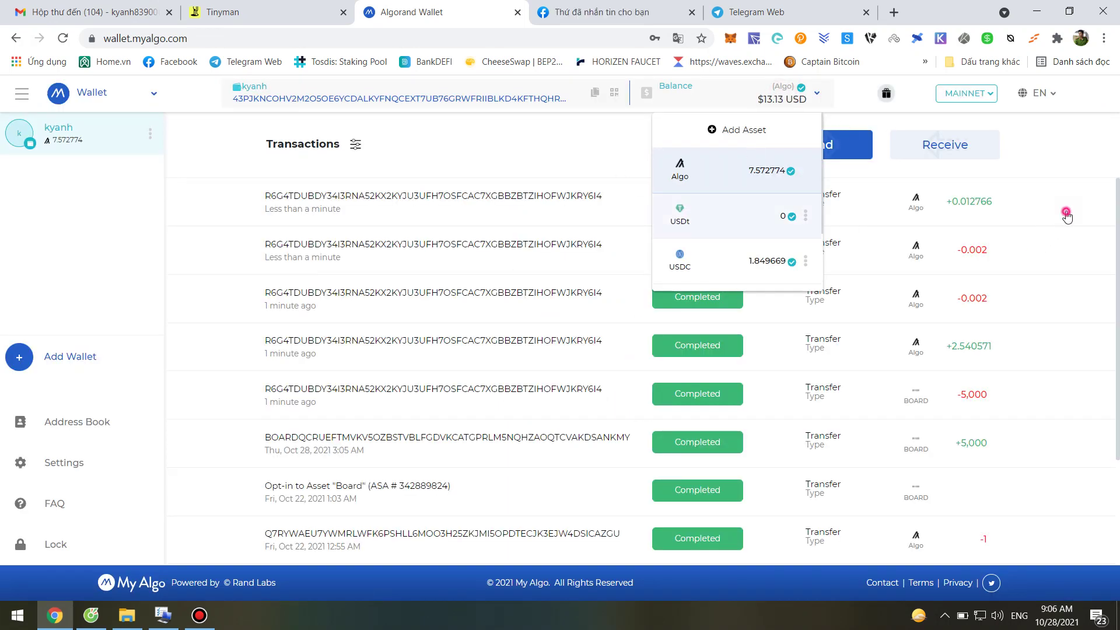
pyautogui.click(853, 210)
pyautogui.click(1000, 208)
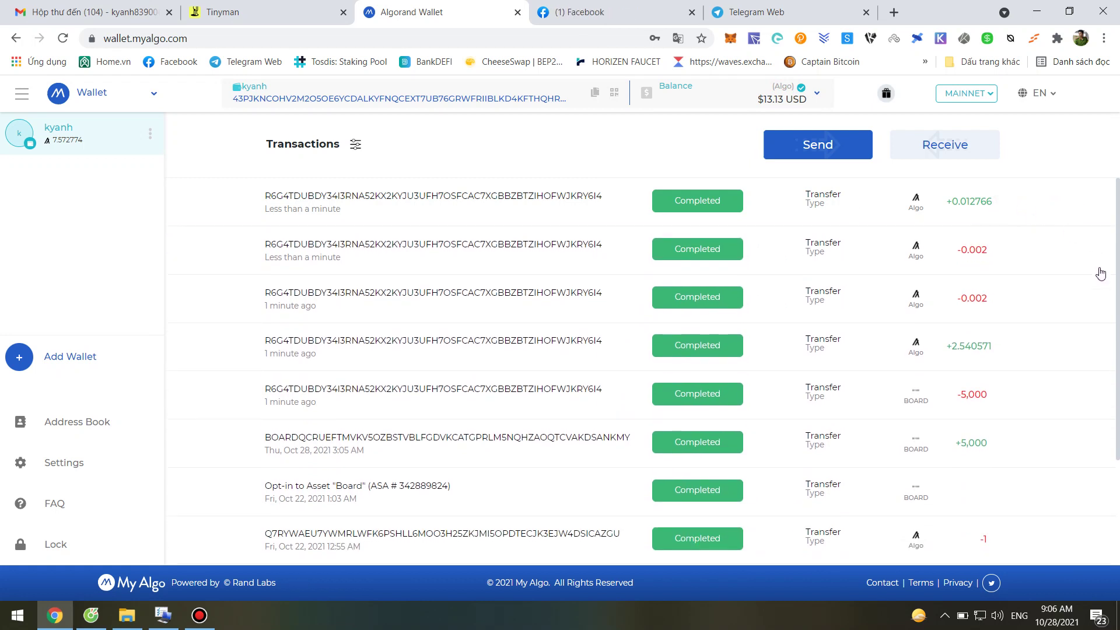